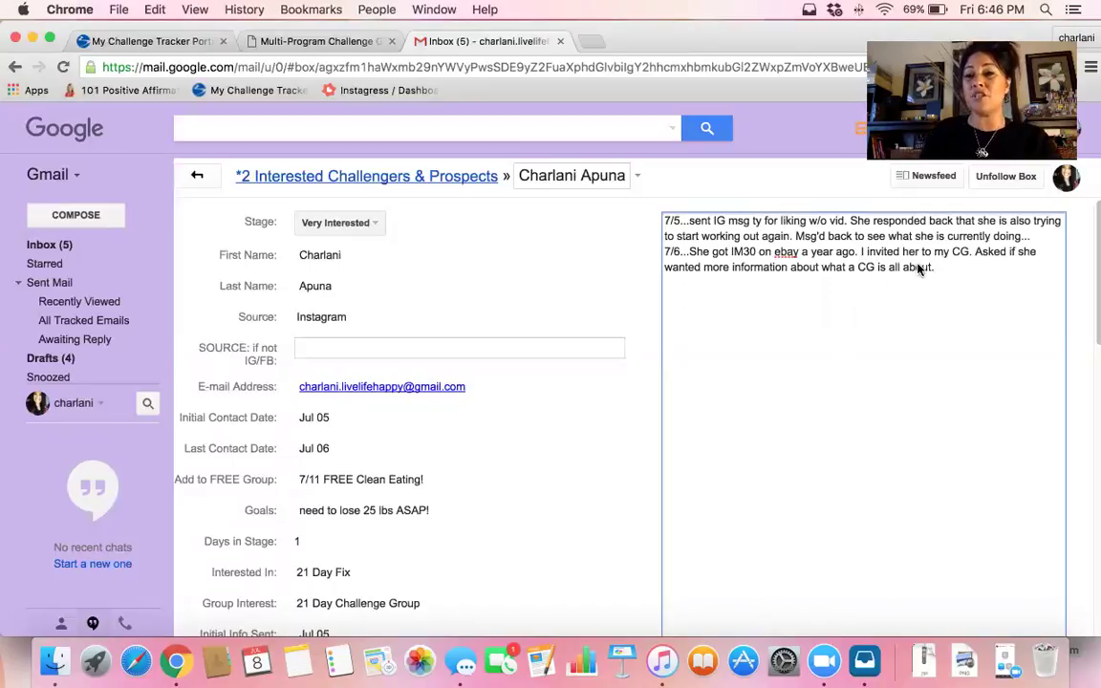
Add the note '7/6...she wants more info on CG! sent vid' to the contact's Streak box
{"action": "key", "text": "Return"}
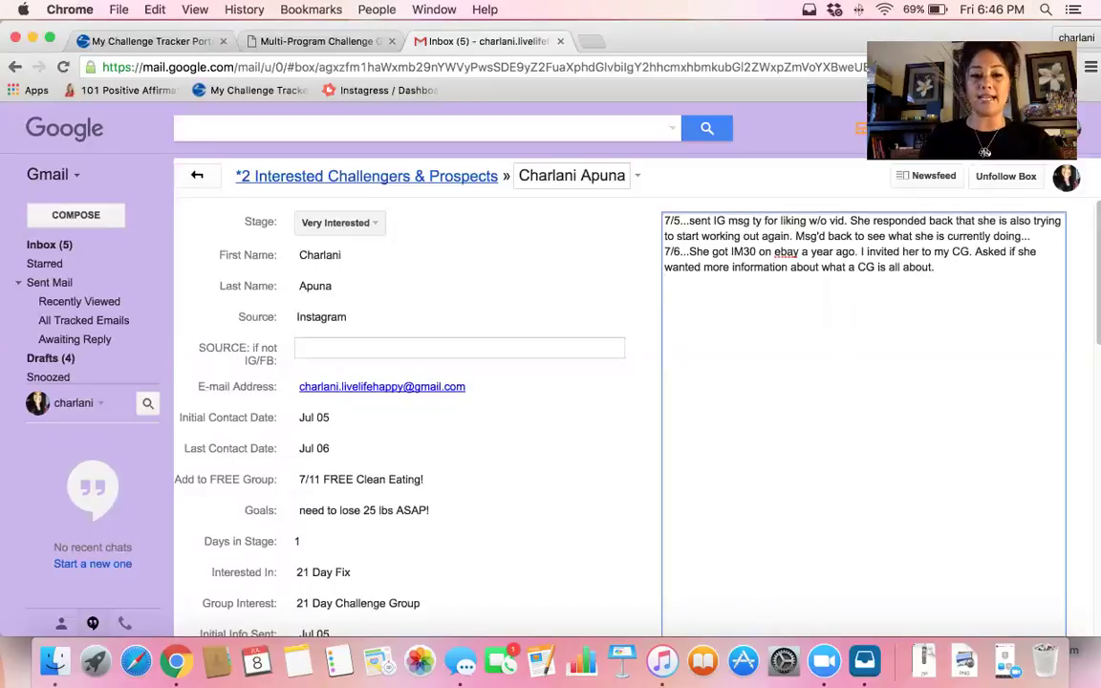
{"action": "type", "text": "7/6"}
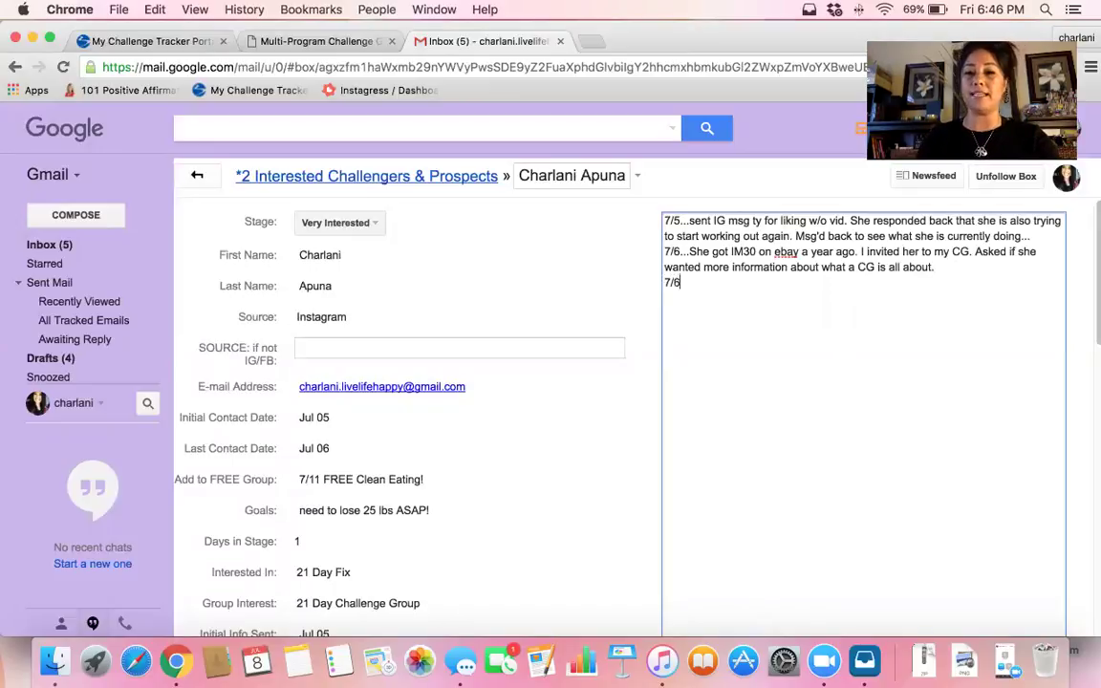
{"action": "type", "text": "...she "}
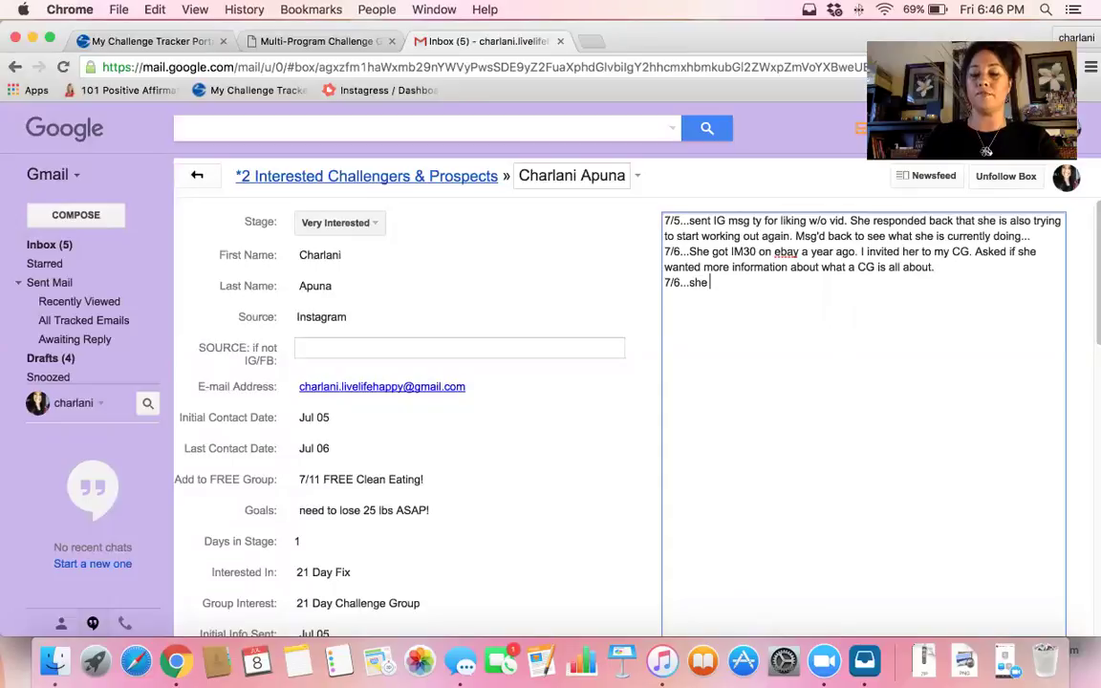
{"action": "type", "text": "wants more "}
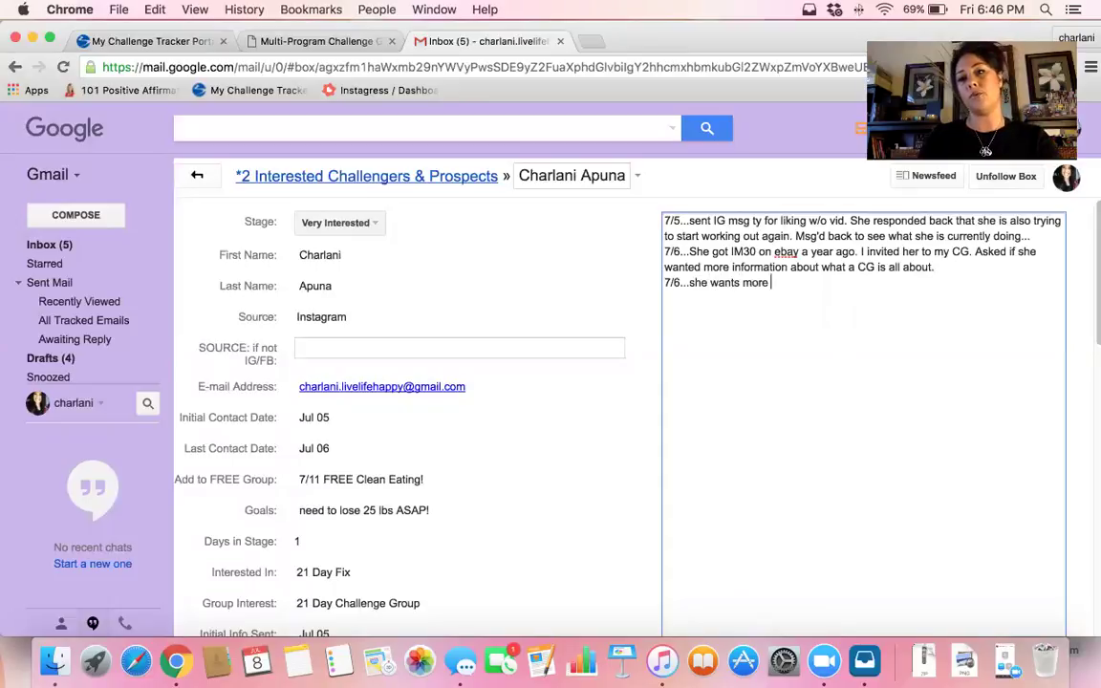
{"action": "type", "text": "info o"}
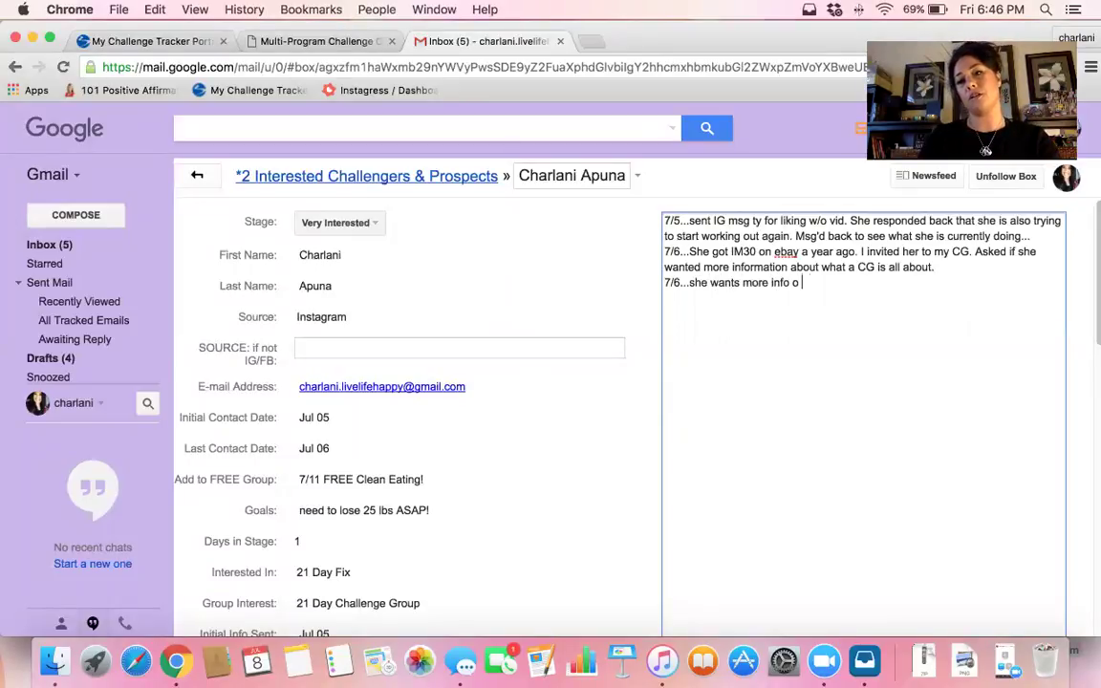
{"action": "type", "text": "n CG"}
{"action": "key", "text": "BackSpace"}
{"action": "key", "text": "BackSpace"}
{"action": "key", "text": "BackSpace"}
{"action": "type", "text": "n CG!"}
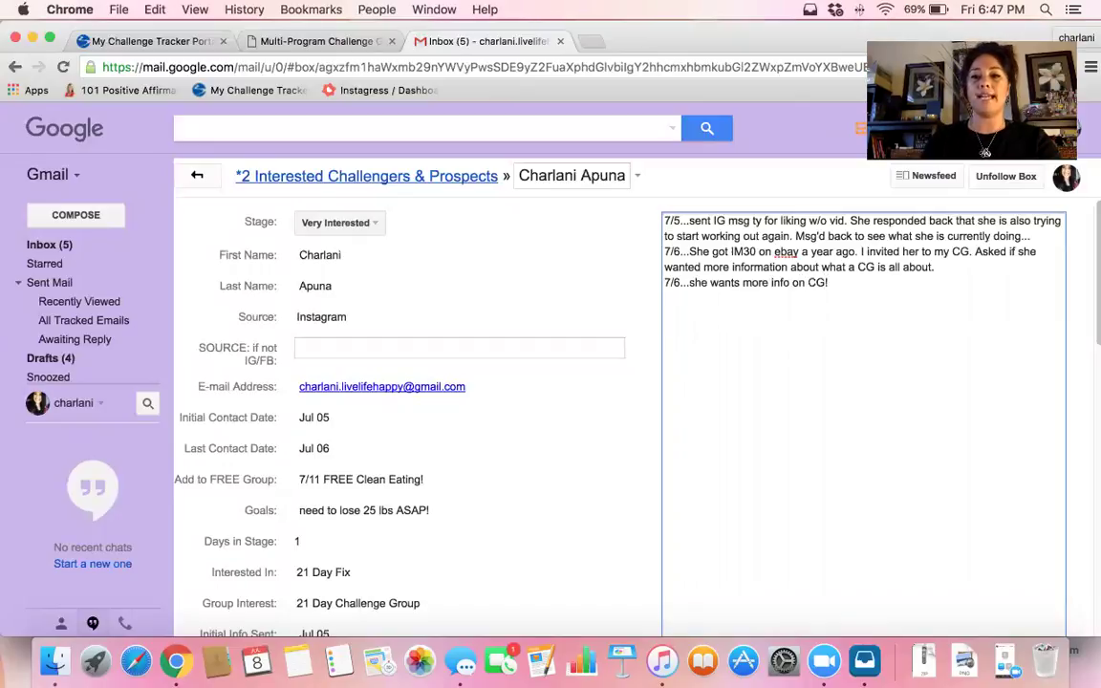
{"action": "type", "text": " sent v"}
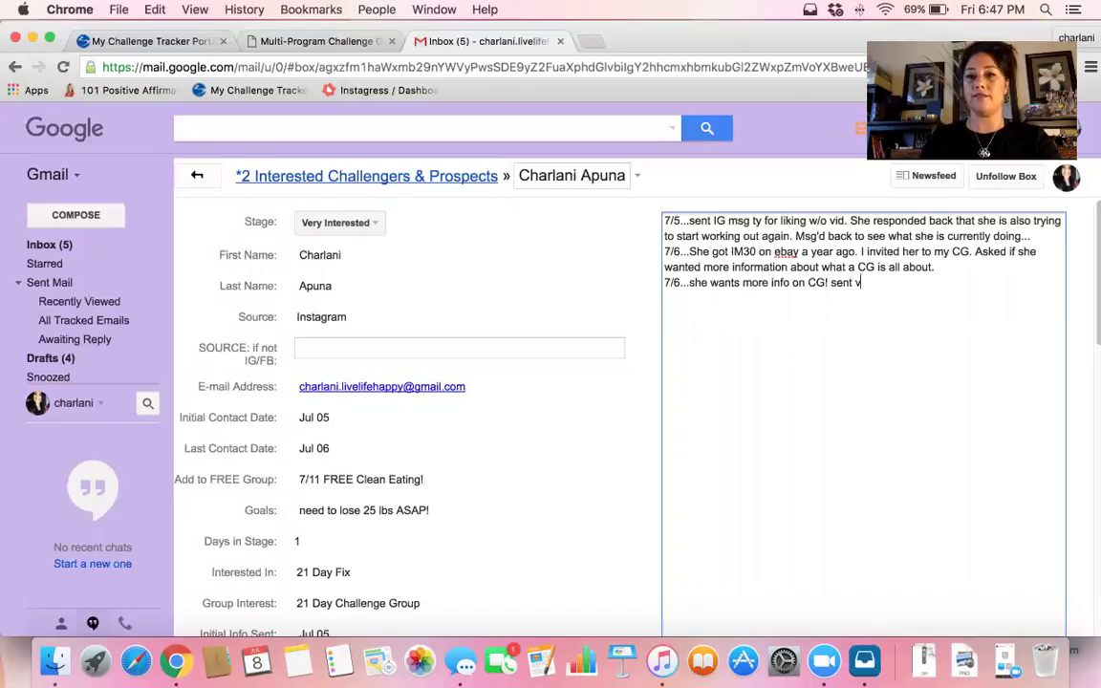
{"action": "type", "text": "id"}
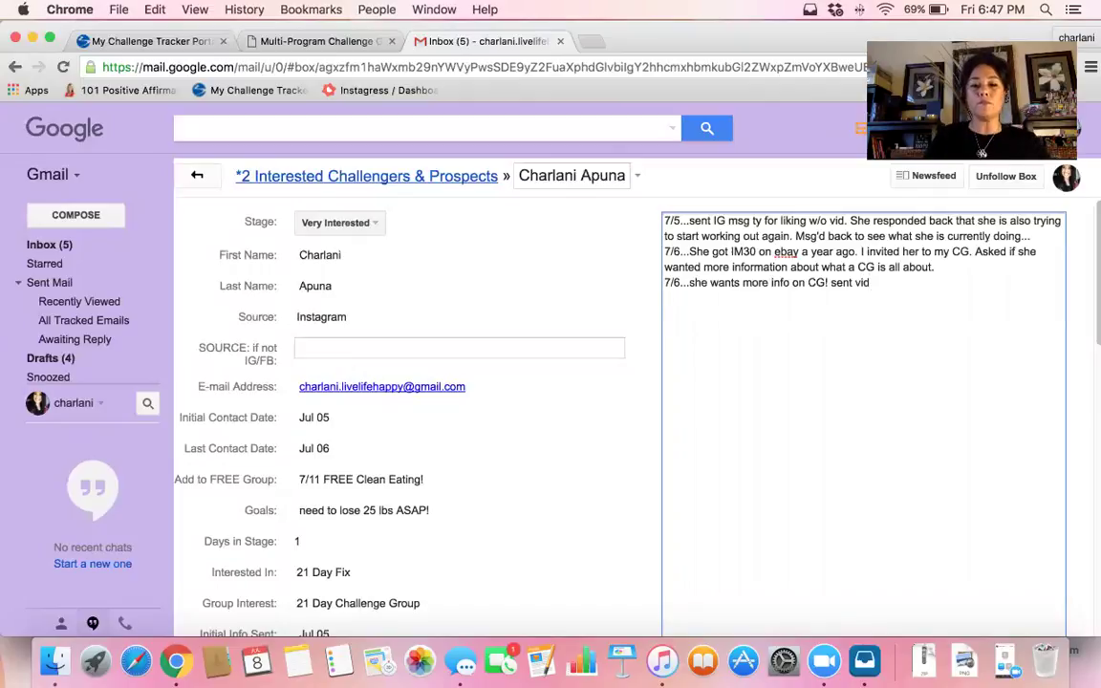
{"action": "scroll", "coordinate": [502, 373], "scroll_direction": "down", "scroll_amount": 2}
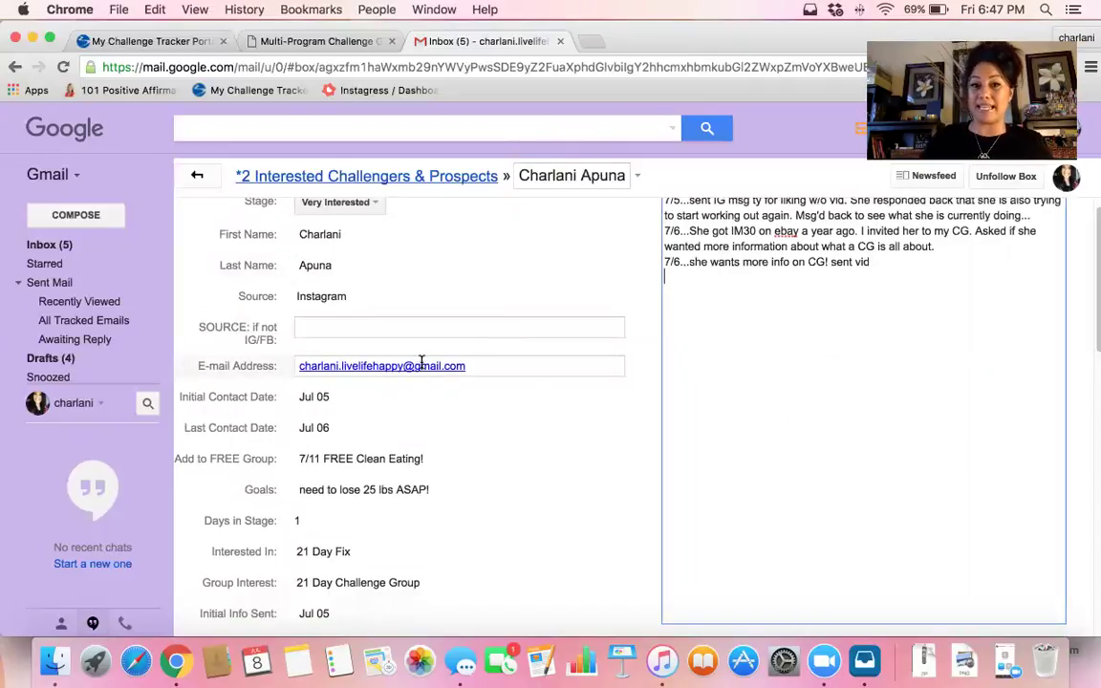
Start an email to the contact and insert the '1 CG More Info req'd w/video' snippet
{"action": "left_click", "coordinate": [417, 366]}
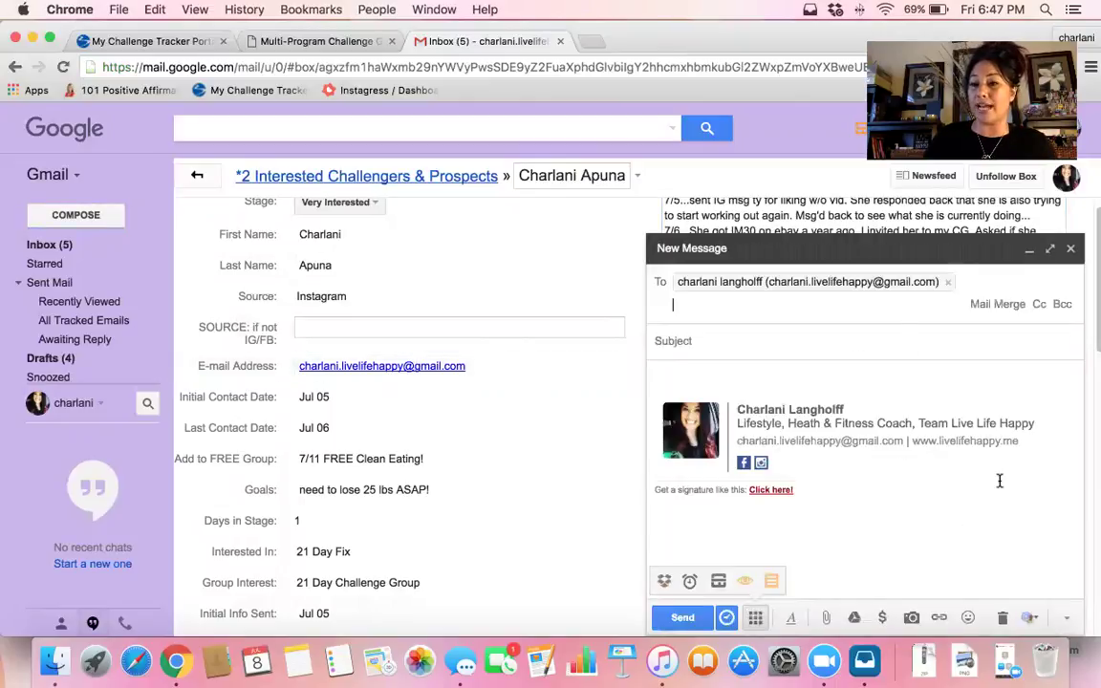
{"action": "left_click", "coordinate": [773, 582]}
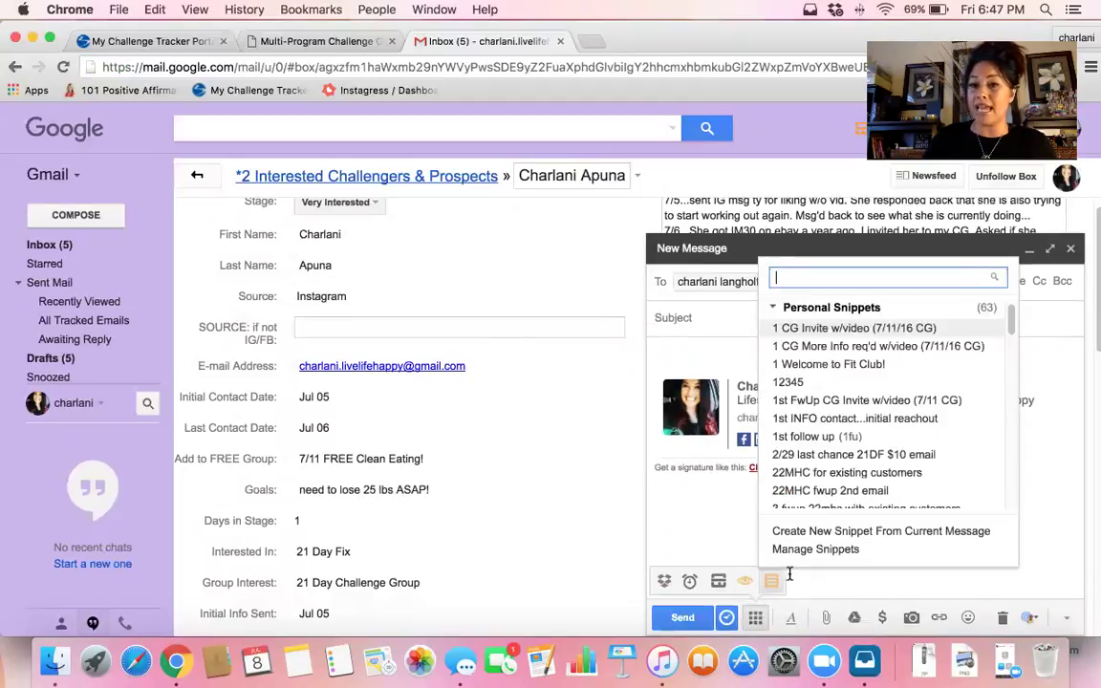
{"action": "scroll", "coordinate": [823, 497], "scroll_direction": "down", "scroll_amount": 1}
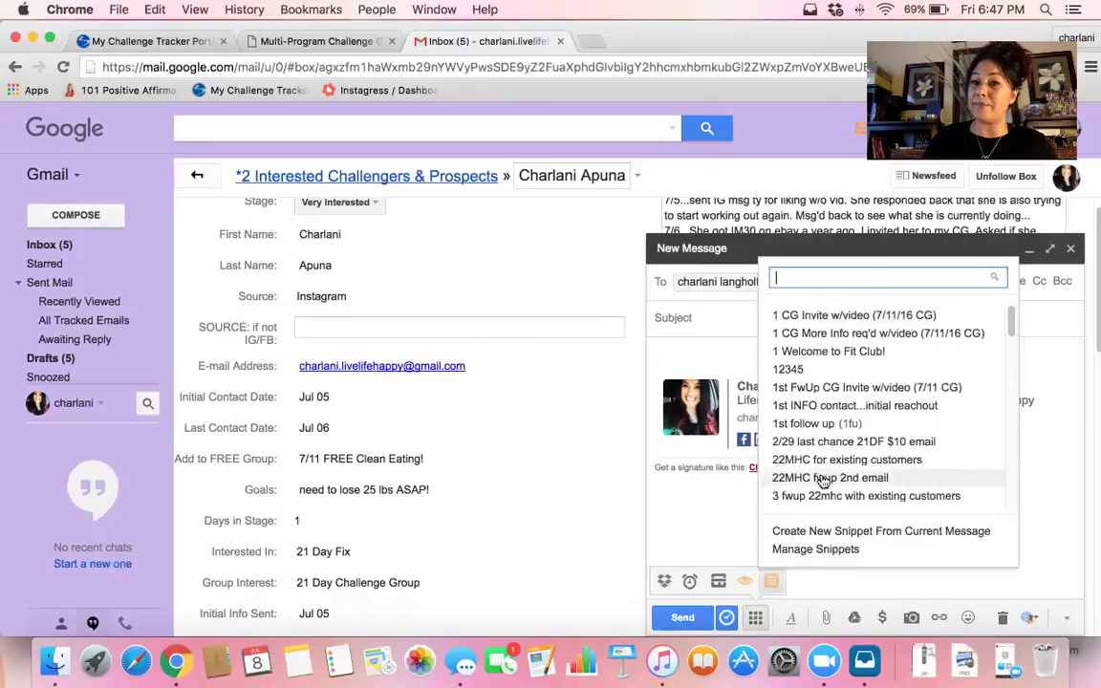
{"action": "scroll", "coordinate": [823, 481], "scroll_direction": "down", "scroll_amount": 1}
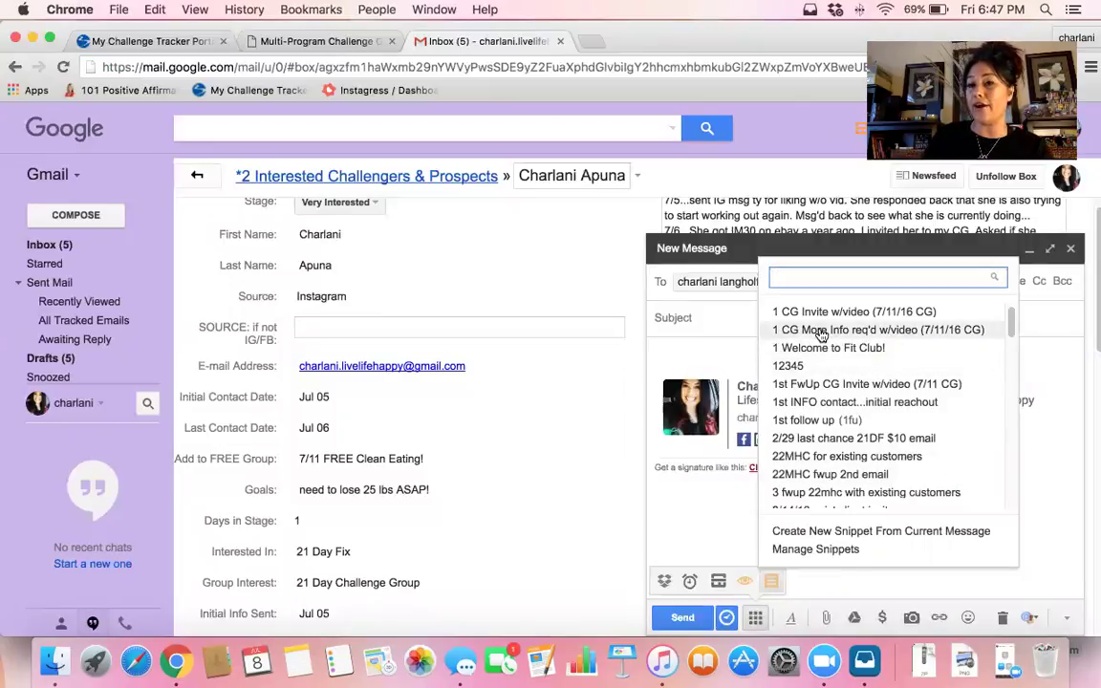
{"action": "left_click", "coordinate": [821, 333]}
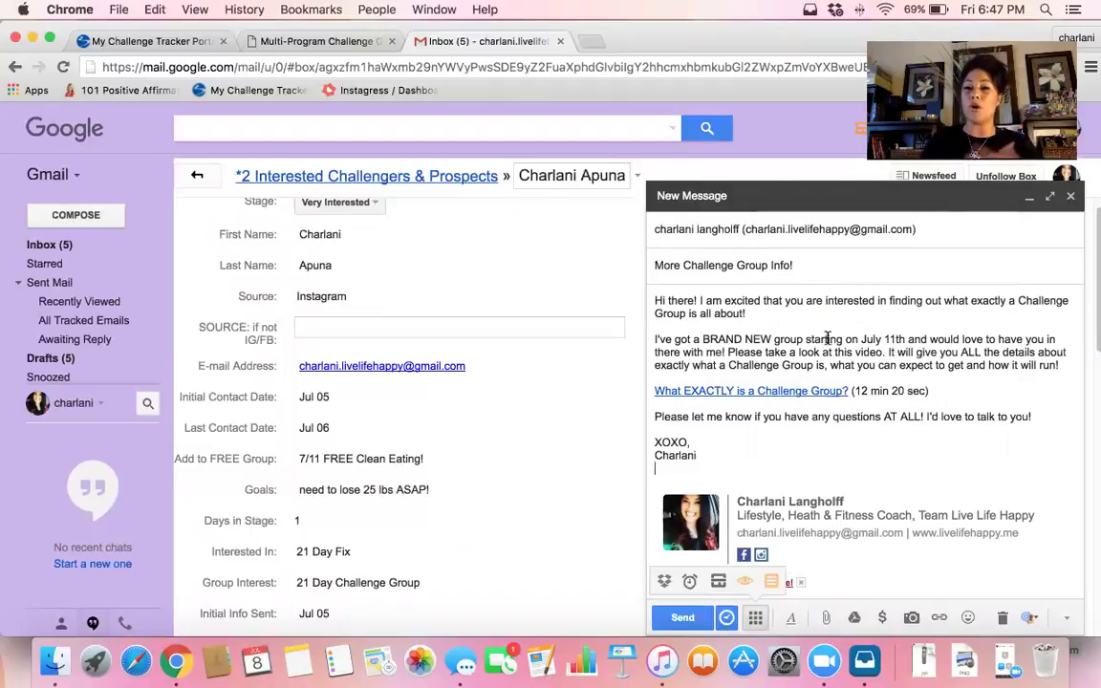
Replace 'there' in the greeting with the contact's first name and send the email
{"action": "left_click", "coordinate": [693, 300]}
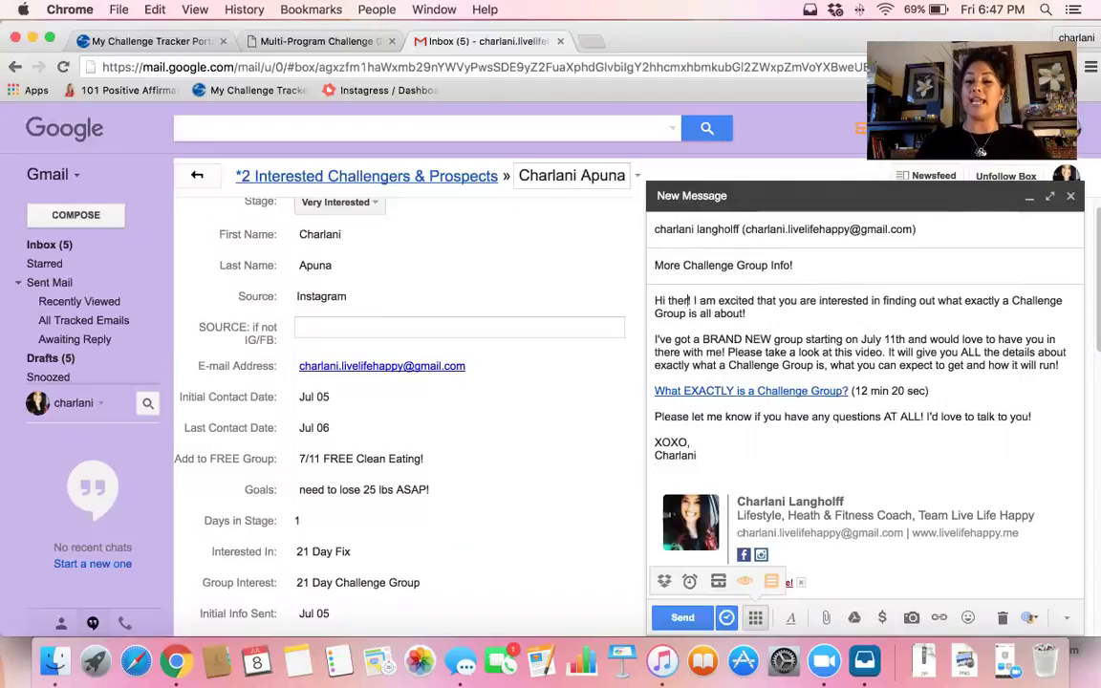
{"action": "key", "text": "BackSpace"}
{"action": "key", "text": "BackSpace"}
{"action": "key", "text": "BackSpace"}
{"action": "key", "text": "BackSpace"}
{"action": "key", "text": "BackSpace"}
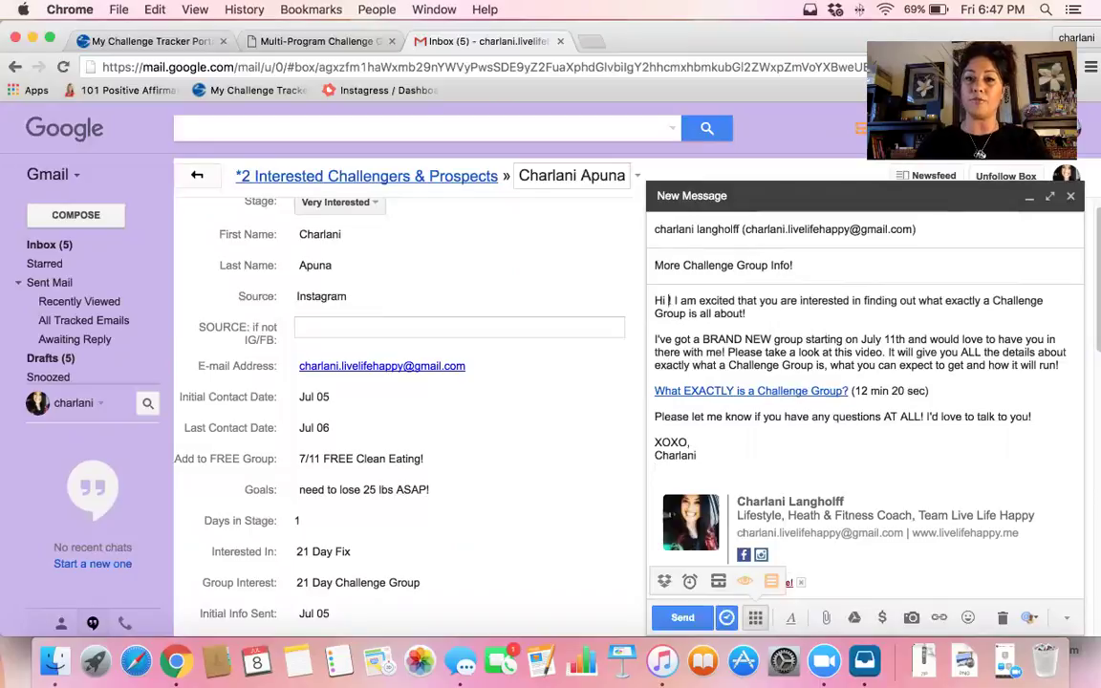
{"action": "type", "text": "Charlani"}
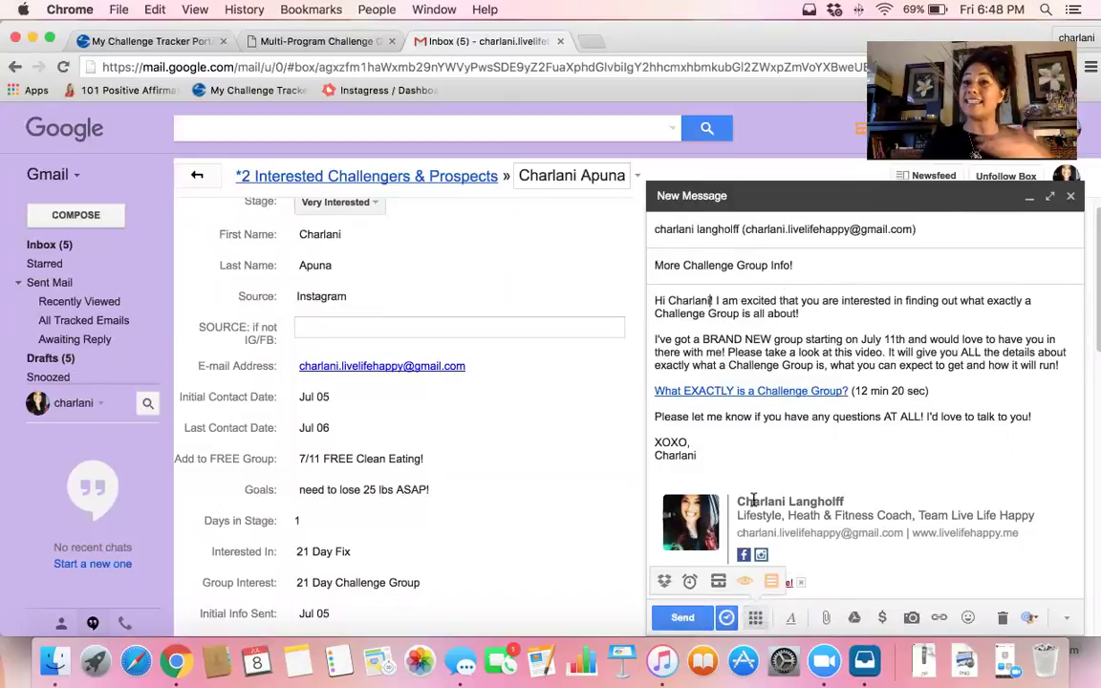
{"action": "left_click", "coordinate": [683, 619]}
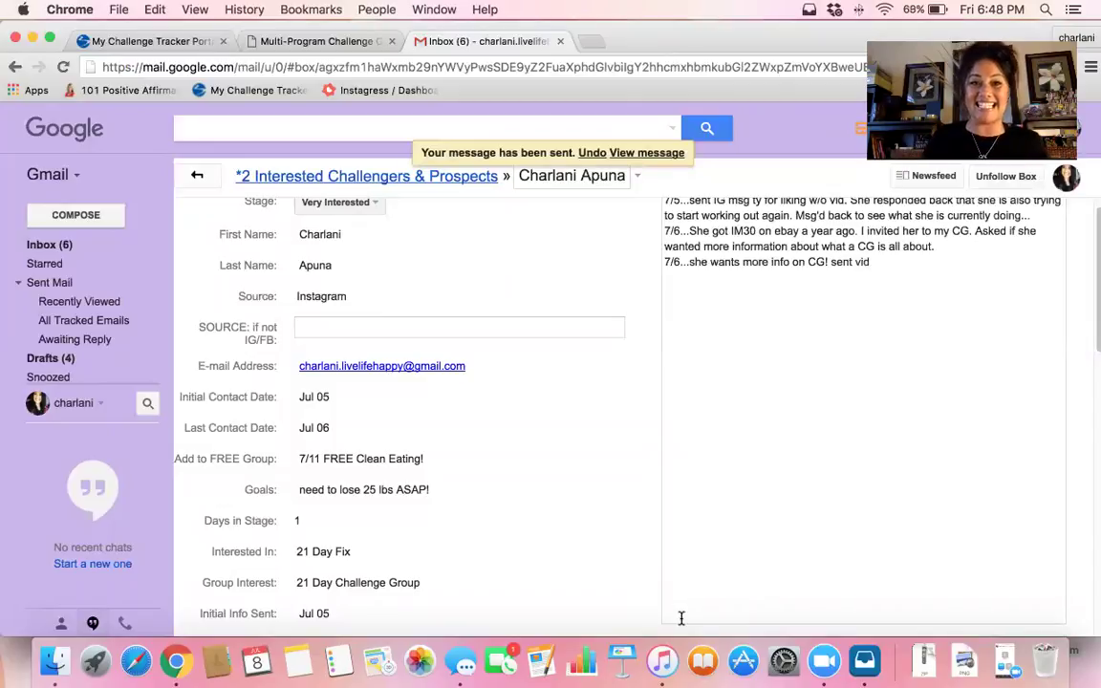
{"action": "scroll", "coordinate": [388, 467], "scroll_direction": "down", "scroll_amount": 3}
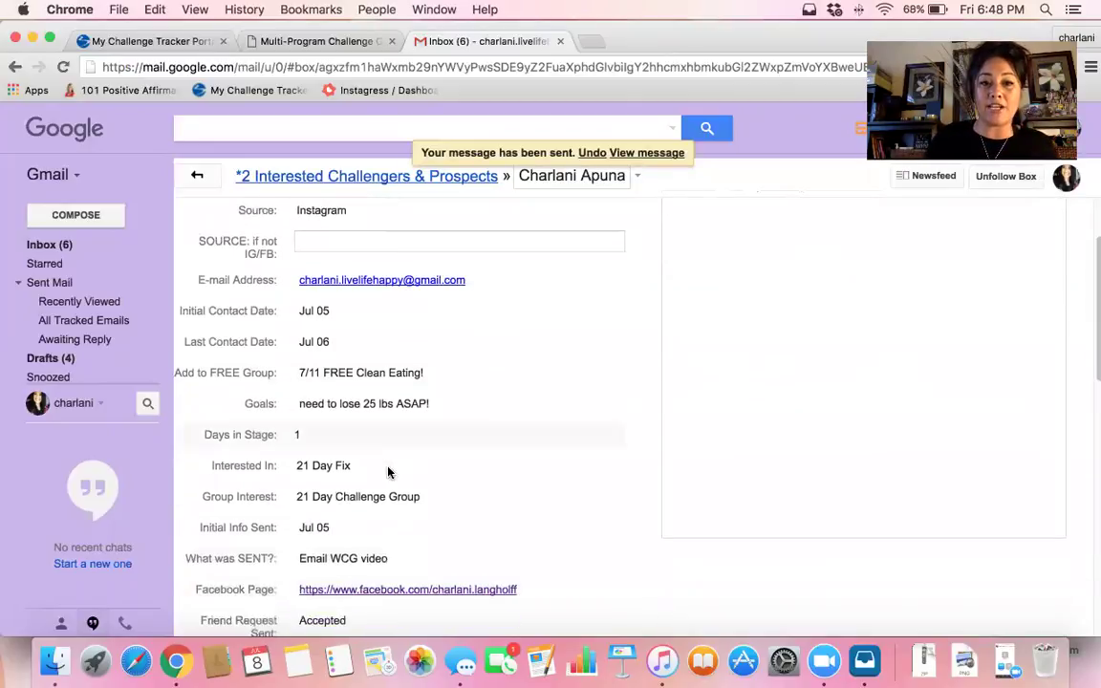
{"action": "scroll", "coordinate": [388, 473], "scroll_direction": "down", "scroll_amount": 5}
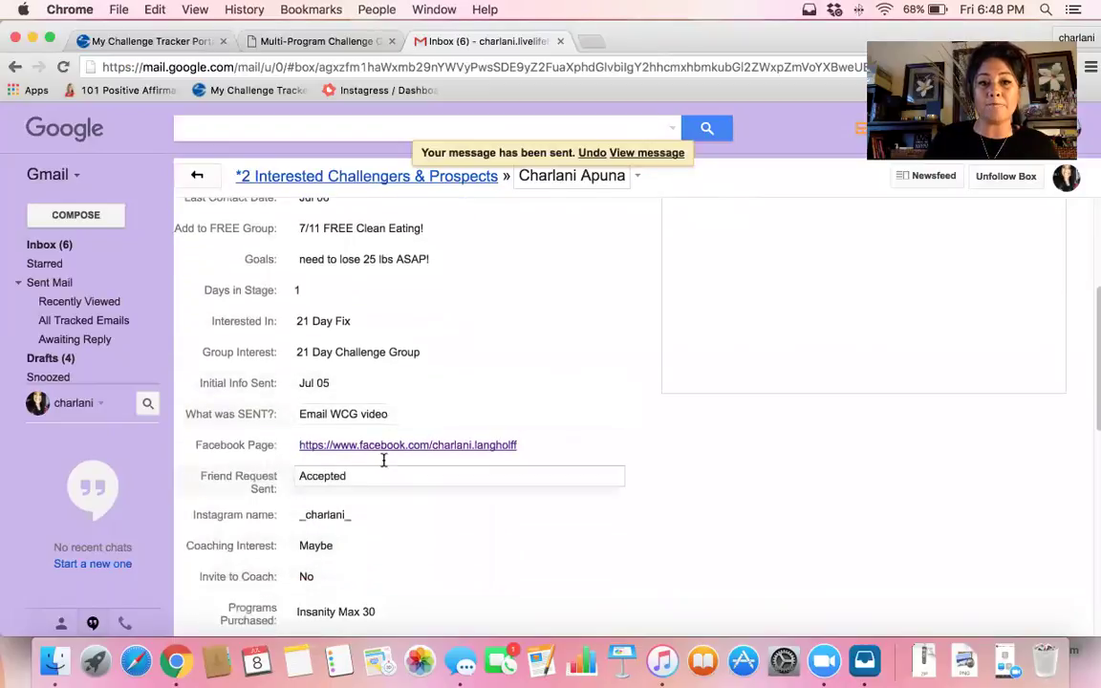
{"action": "left_click", "coordinate": [406, 415]}
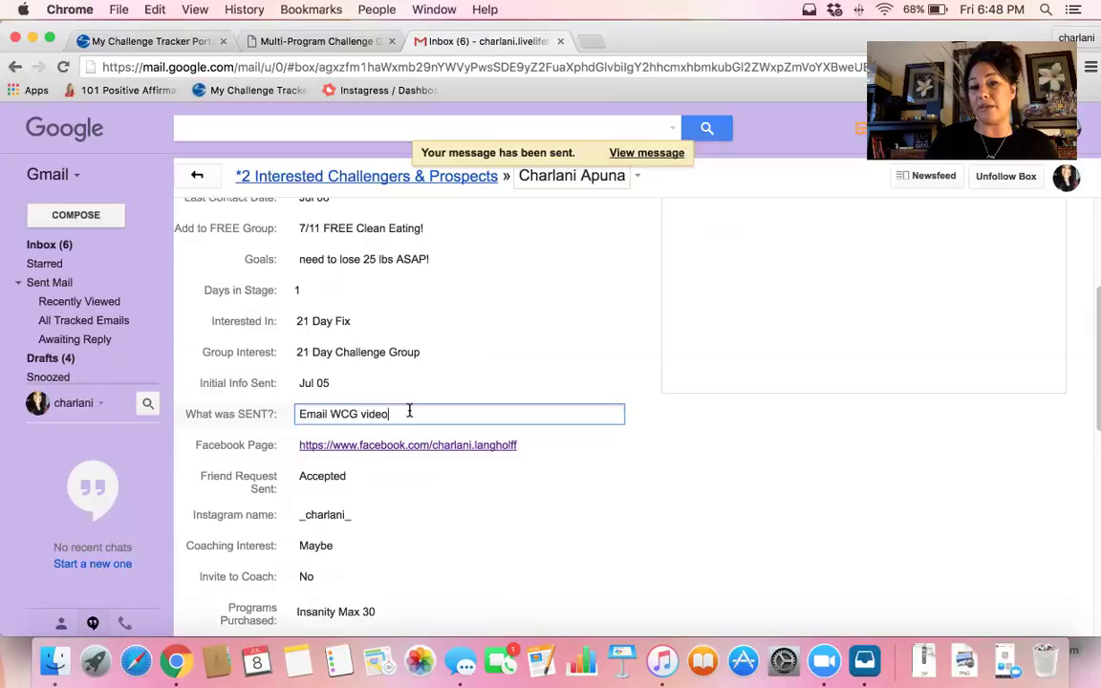
{"action": "left_click", "coordinate": [407, 413]}
{"action": "key", "text": "super+a"}
{"action": "key", "text": "BackSpace"}
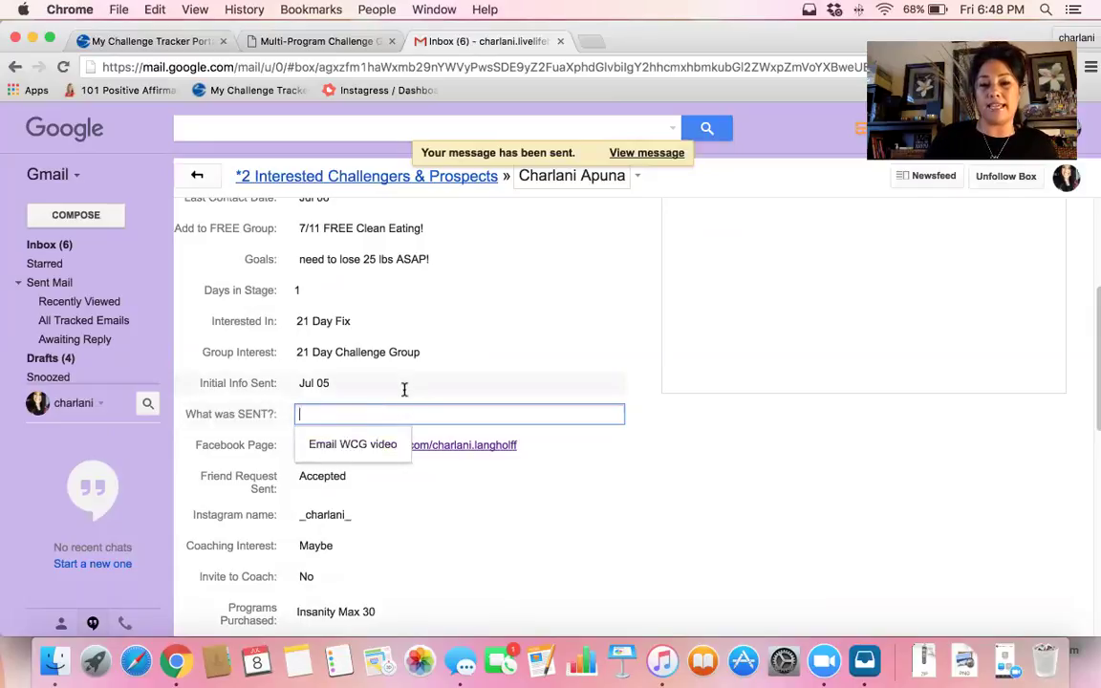
{"action": "left_click", "coordinate": [722, 357]}
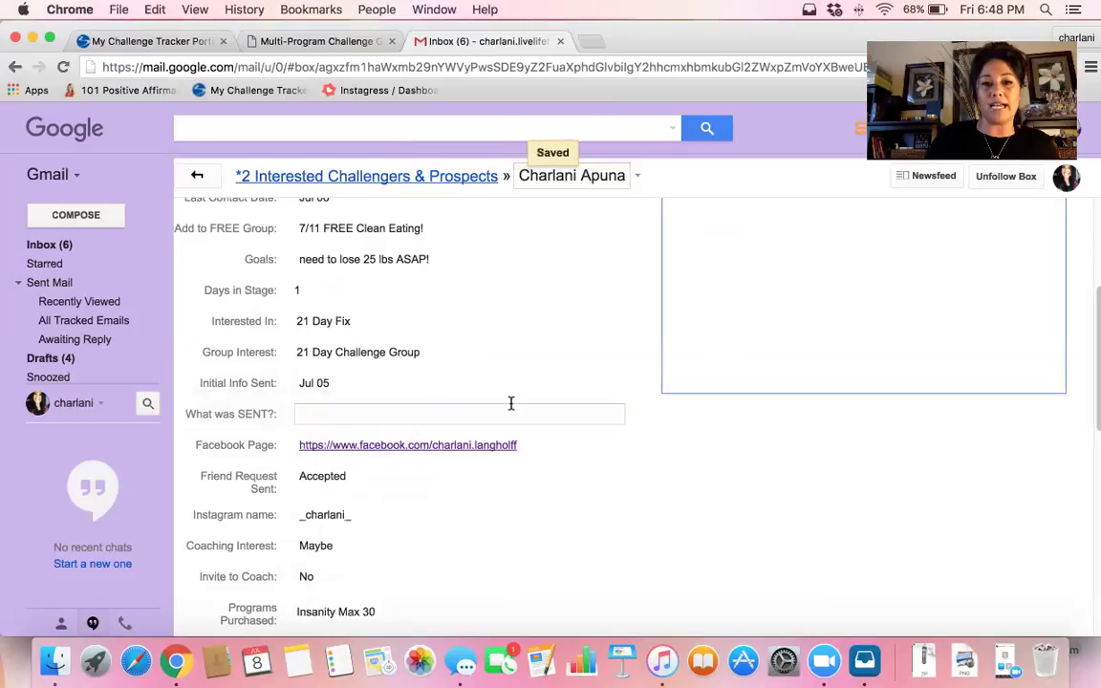
{"action": "left_click", "coordinate": [323, 414]}
{"action": "type", "text": "email"}
{"action": "left_click", "coordinate": [355, 444]}
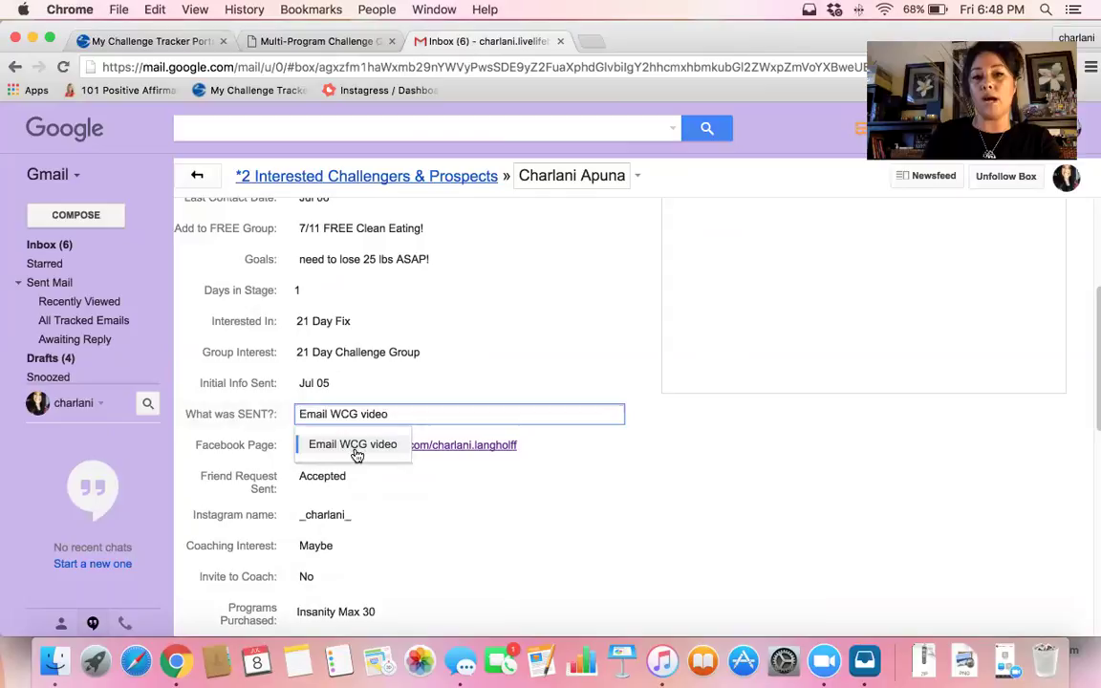
{"action": "left_click", "coordinate": [687, 381]}
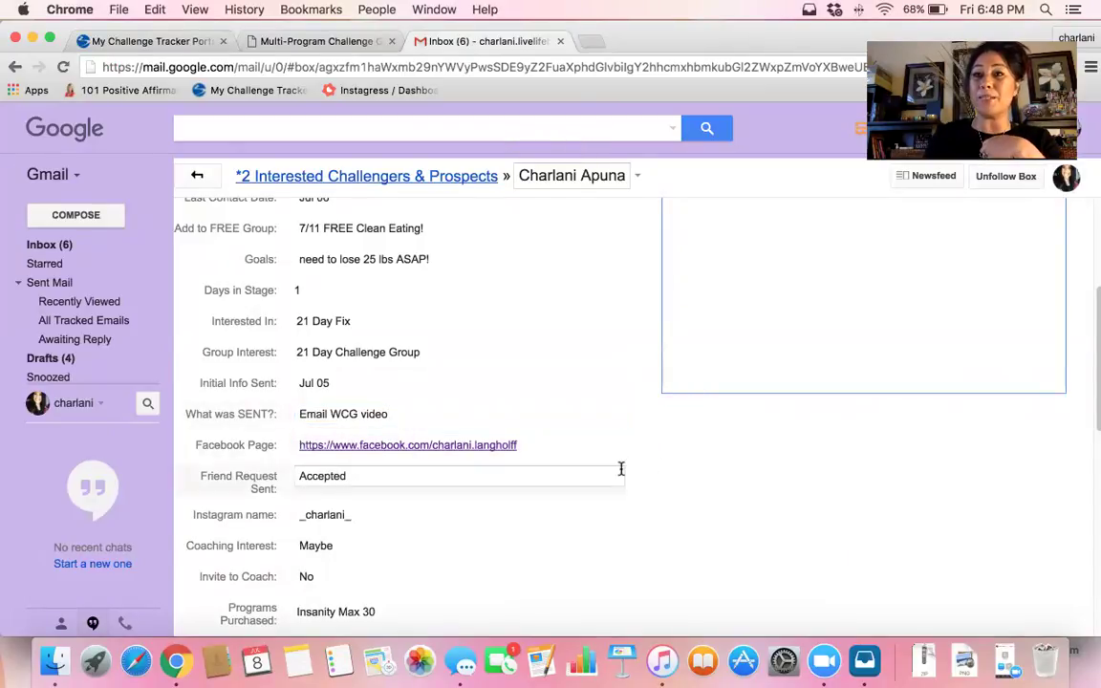
{"action": "scroll", "coordinate": [622, 469], "scroll_direction": "down", "scroll_amount": 10}
{"action": "scroll", "coordinate": [627, 470], "scroll_direction": "up", "scroll_amount": 10}
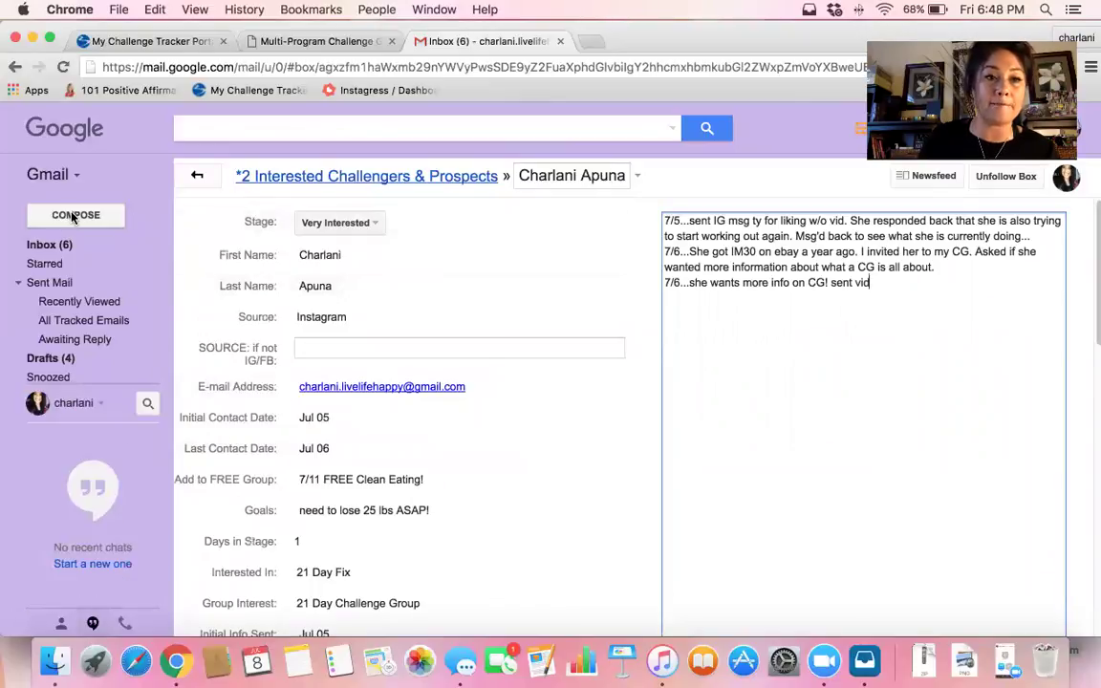
Compose a new email asking if she received the Challenge Group email, ending 'ARE YOU IN?'
{"action": "left_click", "coordinate": [119, 218]}
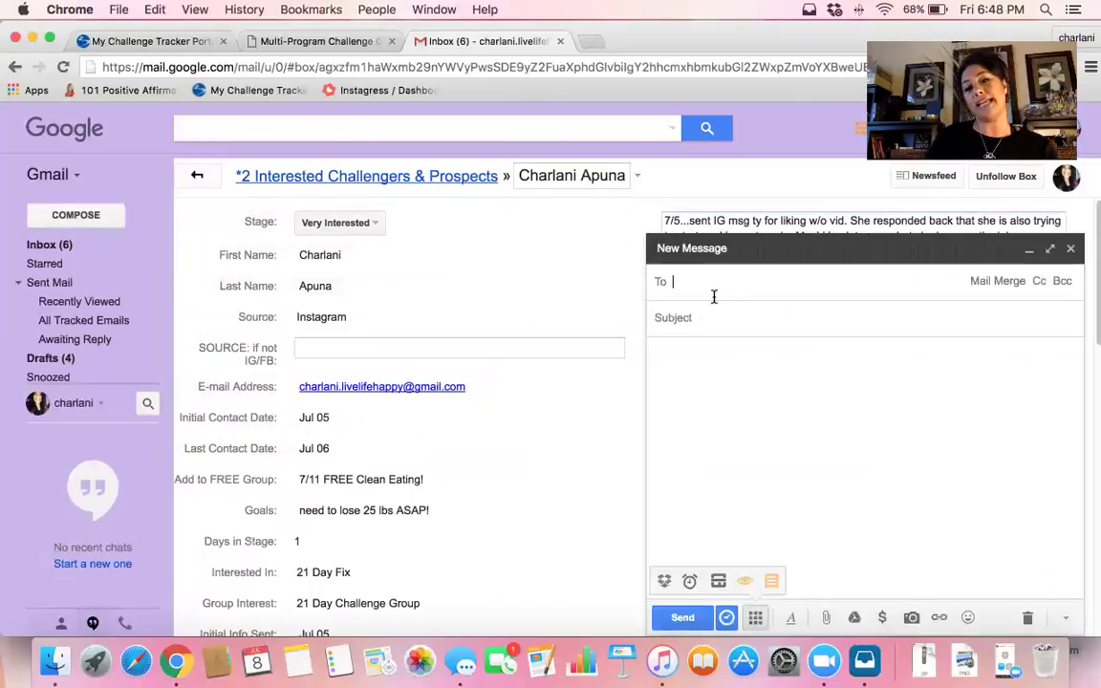
{"action": "left_click", "coordinate": [692, 355]}
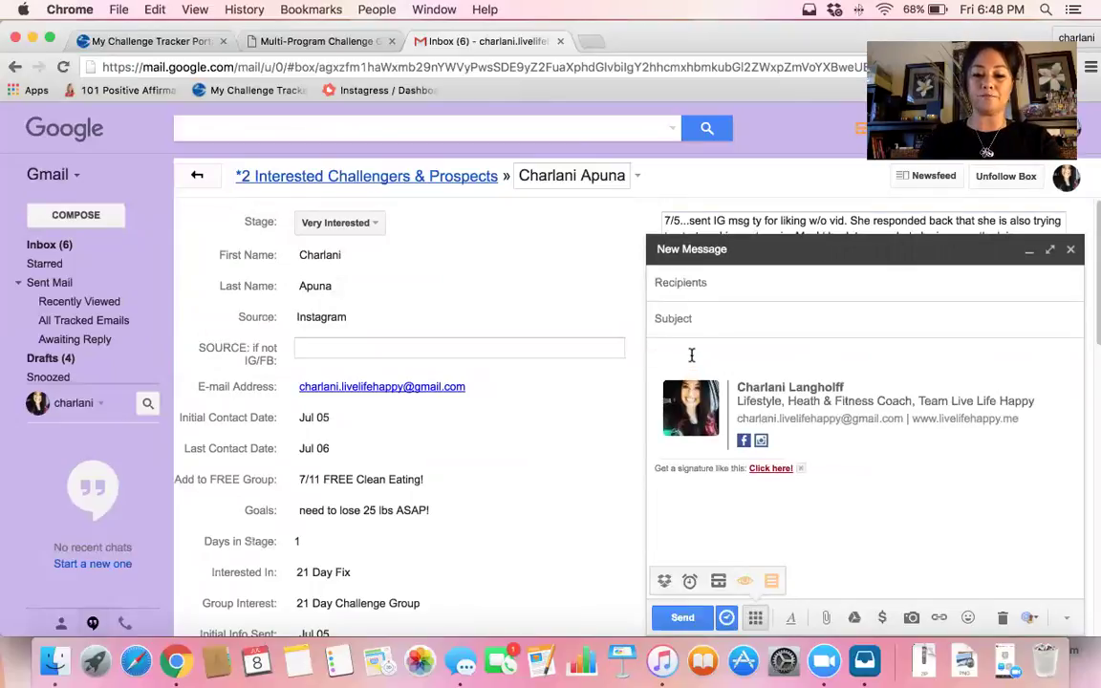
{"action": "type", "text": "Hey girl! Just following up to see if you"}
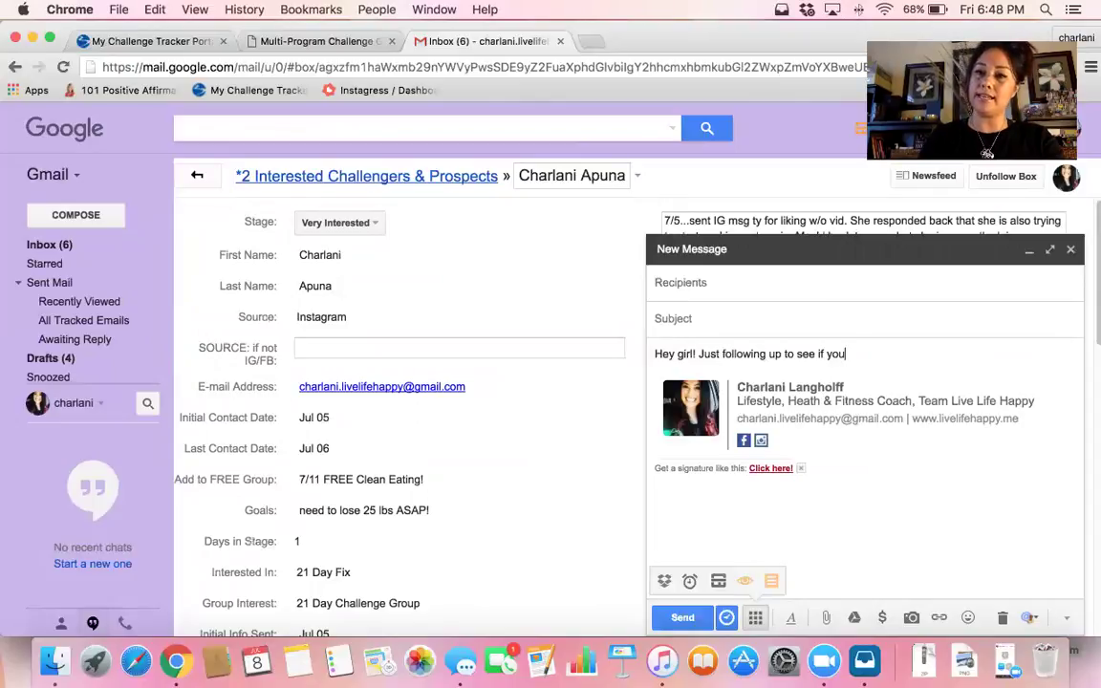
{"action": "type", "text": " had reveie"}
{"action": "key", "text": "BackSpace"}
{"action": "key", "text": "BackSpace"}
{"action": "key", "text": "BackSpace"}
{"action": "key", "text": "BackSpace"}
{"action": "type", "text": "c"}
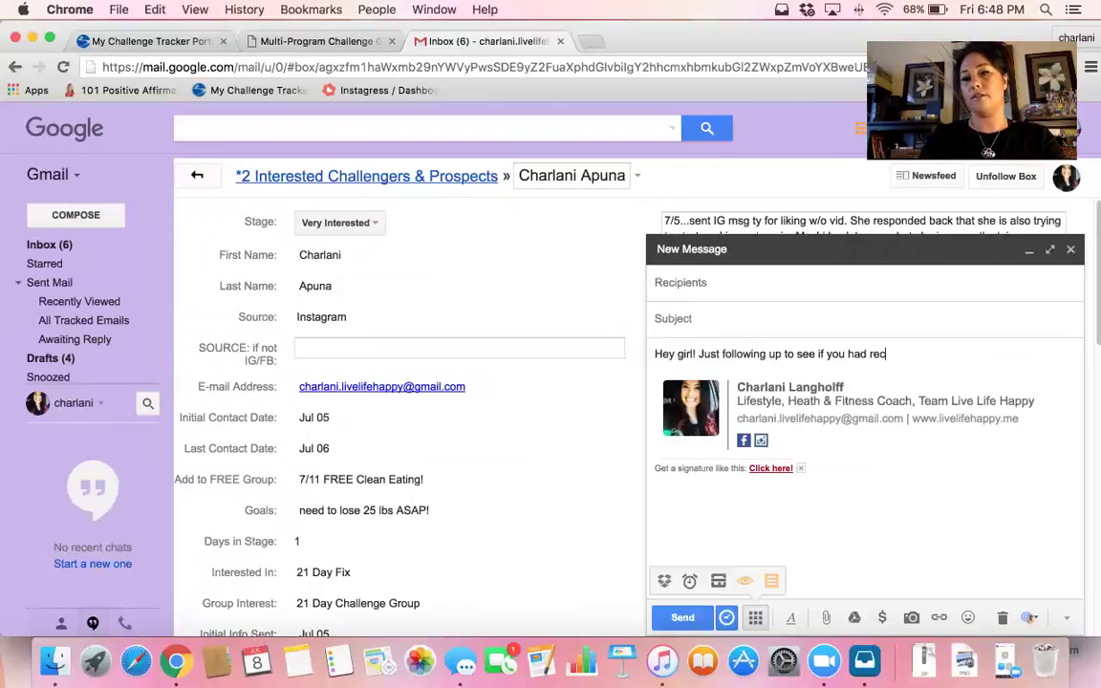
{"action": "type", "text": "eived my emil "}
{"action": "type", "text": "al with the Chal"}
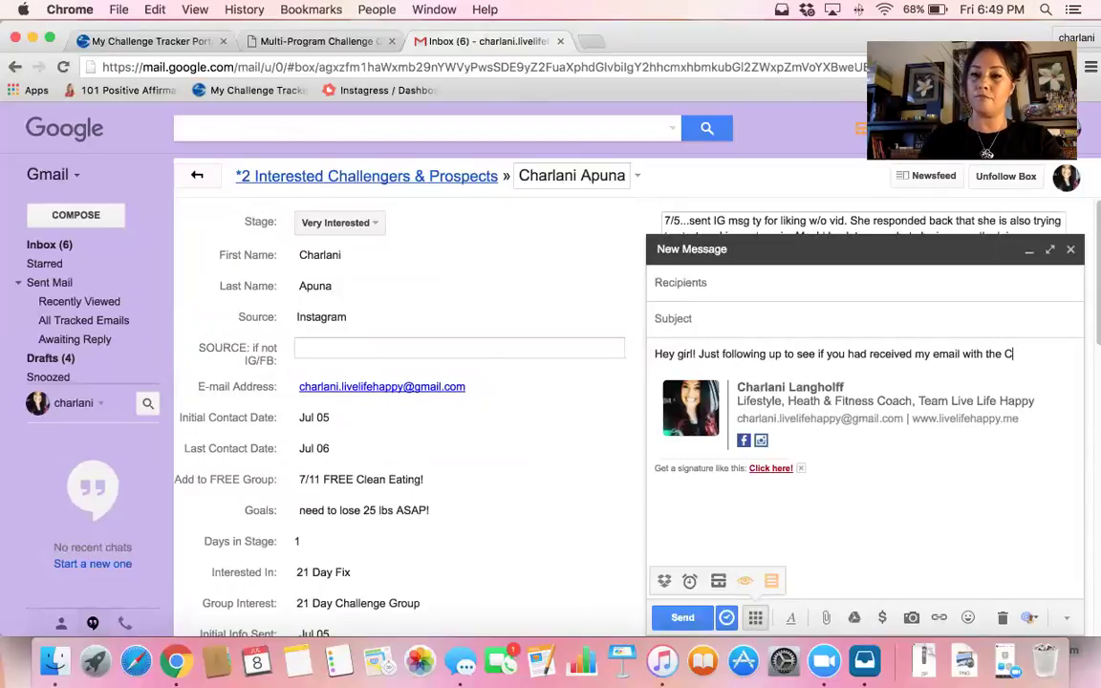
{"action": "key", "text": "BackSpace"}
{"action": "key", "text": "BackSpace"}
{"action": "key", "text": "BackSpace"}
{"action": "key", "text": "BackSpace"}
{"action": "key", "text": "BackSpace"}
{"action": "key", "text": "BackSpace"}
{"action": "key", "text": "BackSpace"}
{"action": "key", "text": "BackSpace"}
{"action": "key", "text": "BackSpace"}
{"action": "key", "text": "BackSpace"}
{"action": "key", "text": "BackSpace"}
{"action": "key", "text": "BackSpace"}
{"action": "key", "text": "BackSpace"}
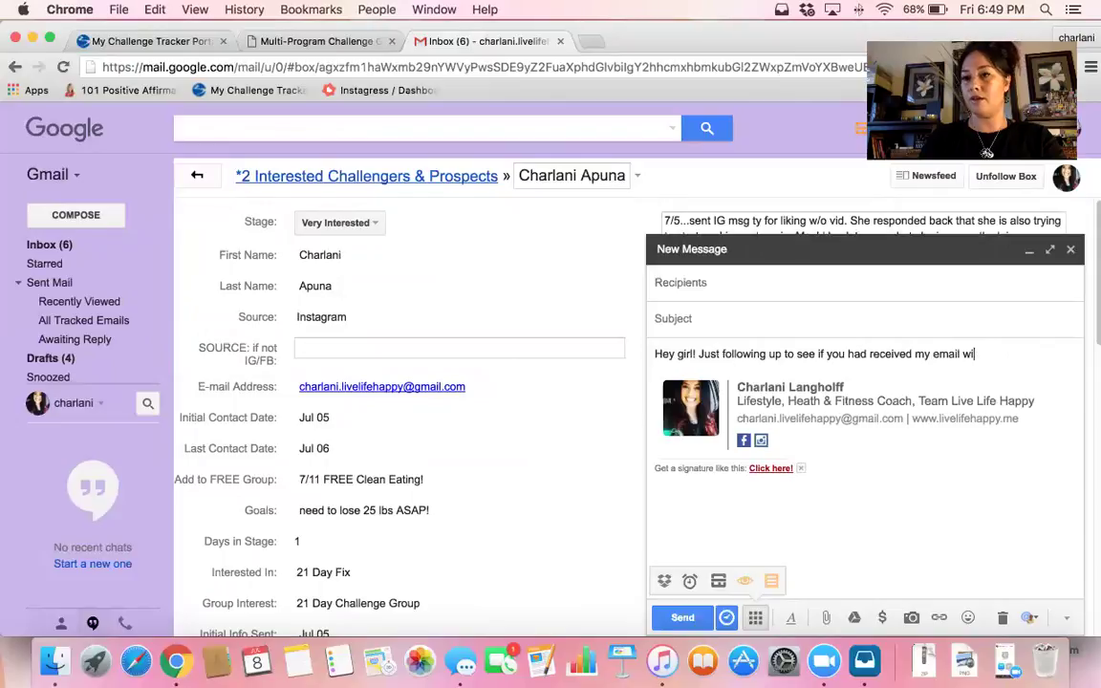
{"action": "type", "text": "about the Ch"}
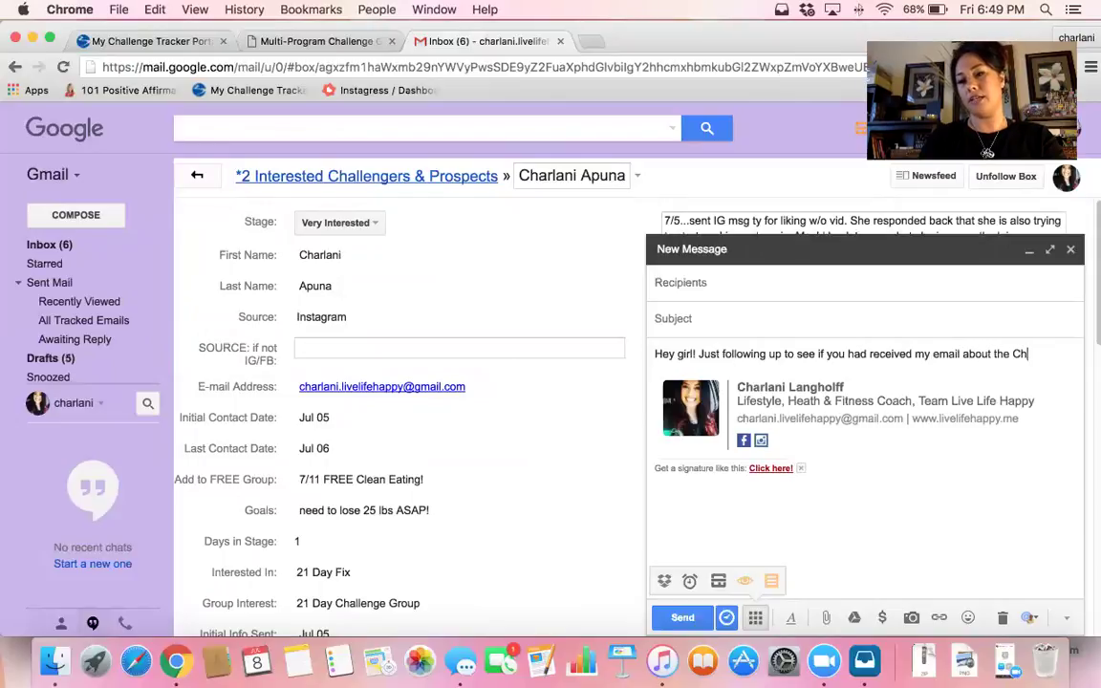
{"action": "type", "text": "allenge Group I have f"}
{"action": "type", "text": "oming up! ARE YOU IN?"}
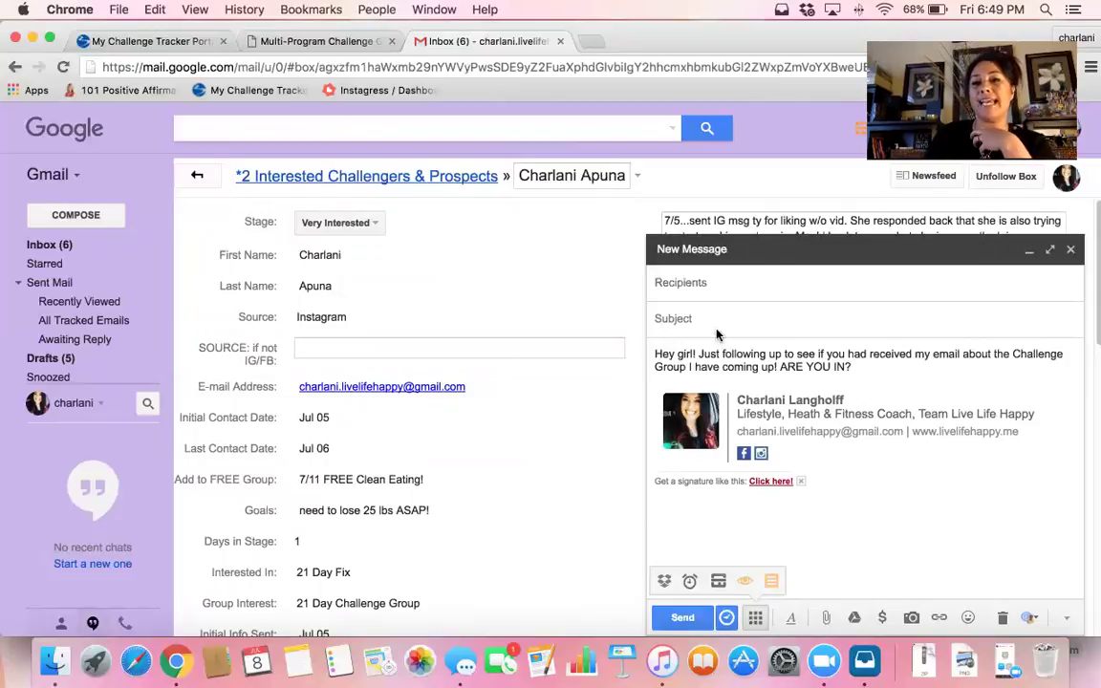
Give the email the subject 'Quick Follow Up...' and address it to the contact's gmail address
{"action": "left_click", "coordinate": [722, 330]}
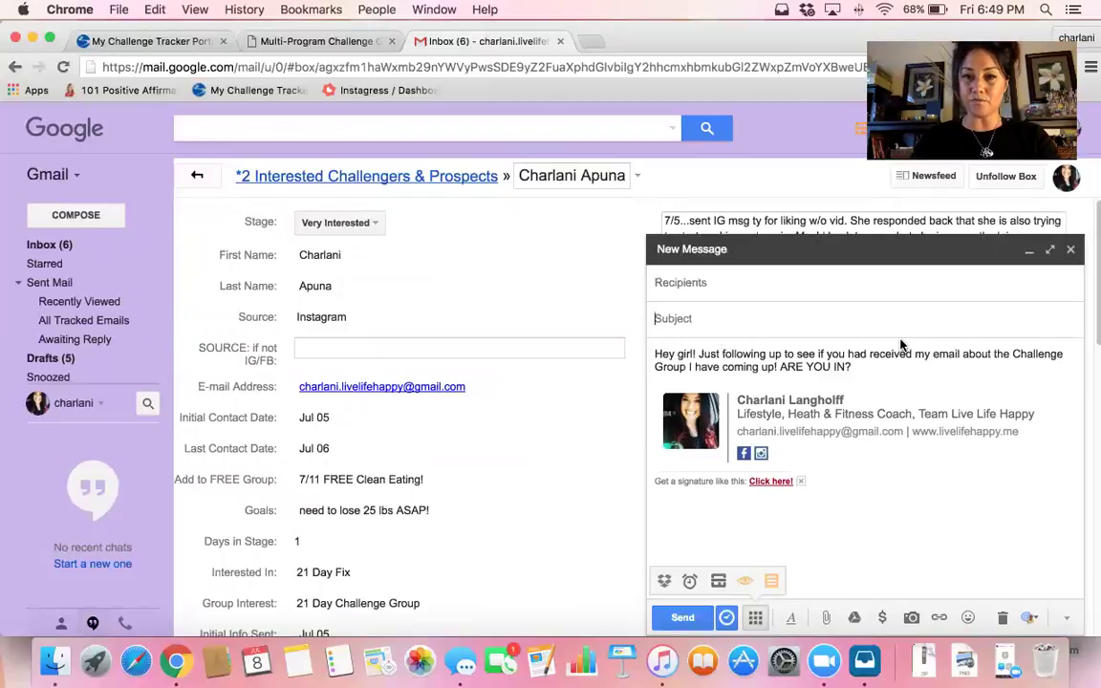
{"action": "type", "text": "Quick Follow Up..."}
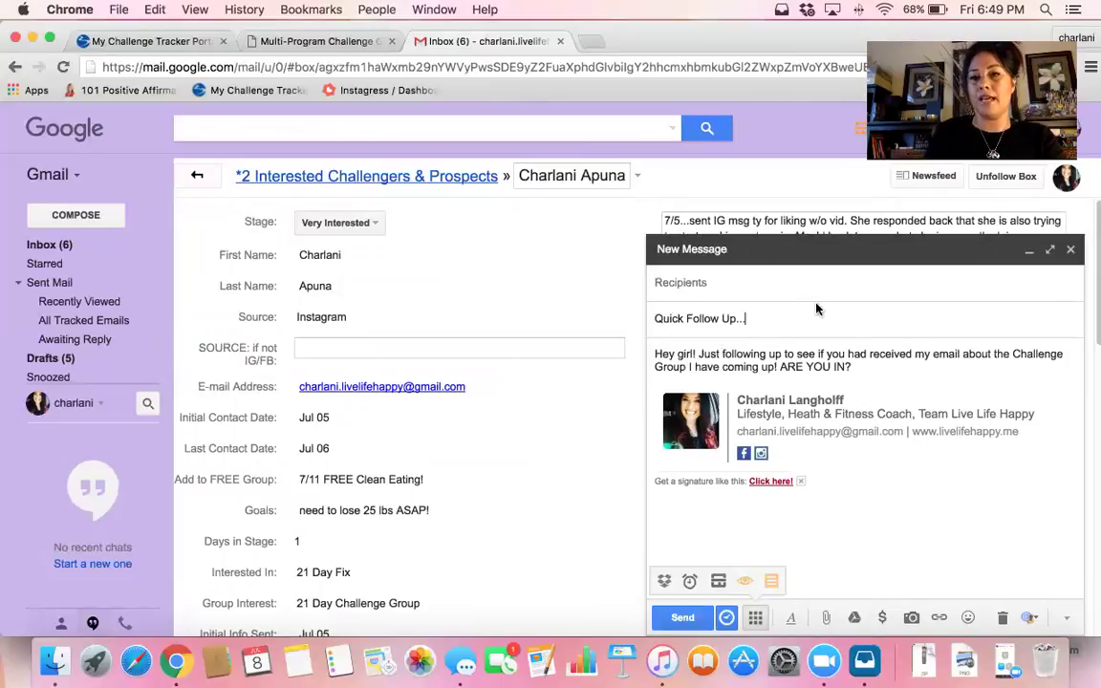
{"action": "left_click", "coordinate": [784, 290]}
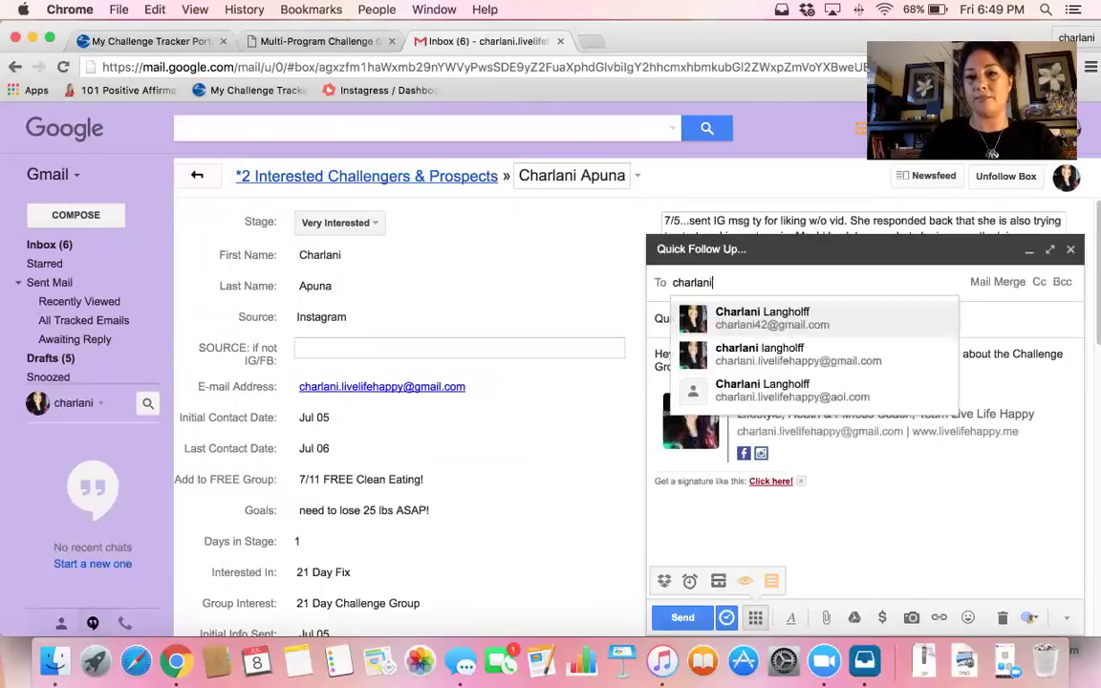
{"action": "left_click", "coordinate": [792, 354]}
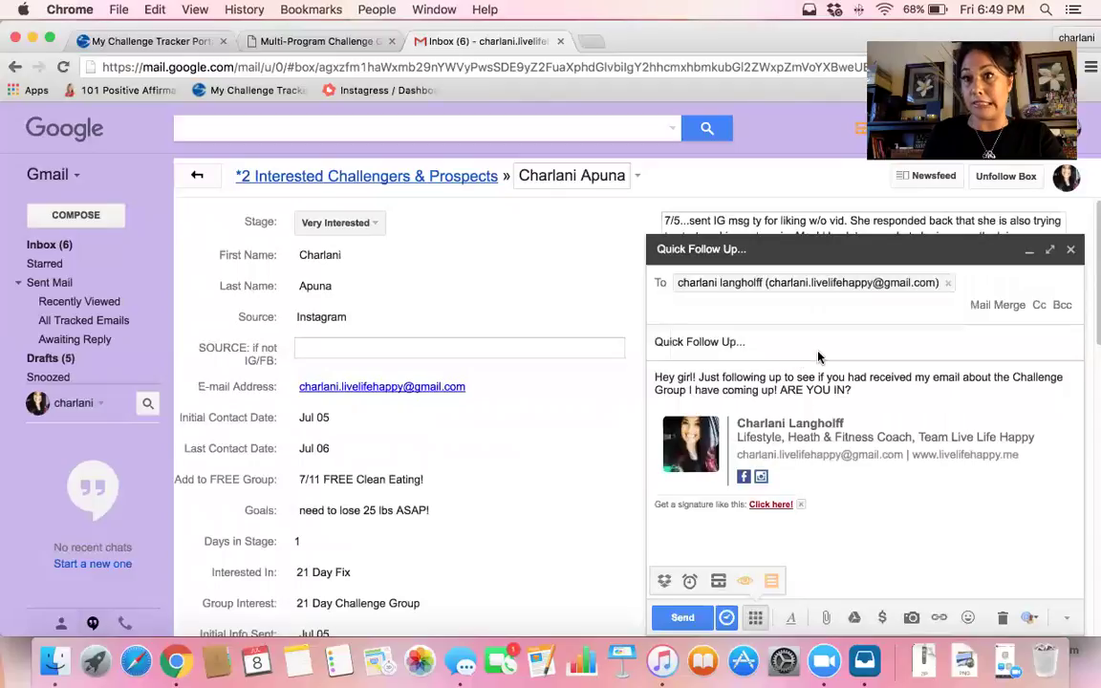
{"action": "left_click", "coordinate": [870, 390]}
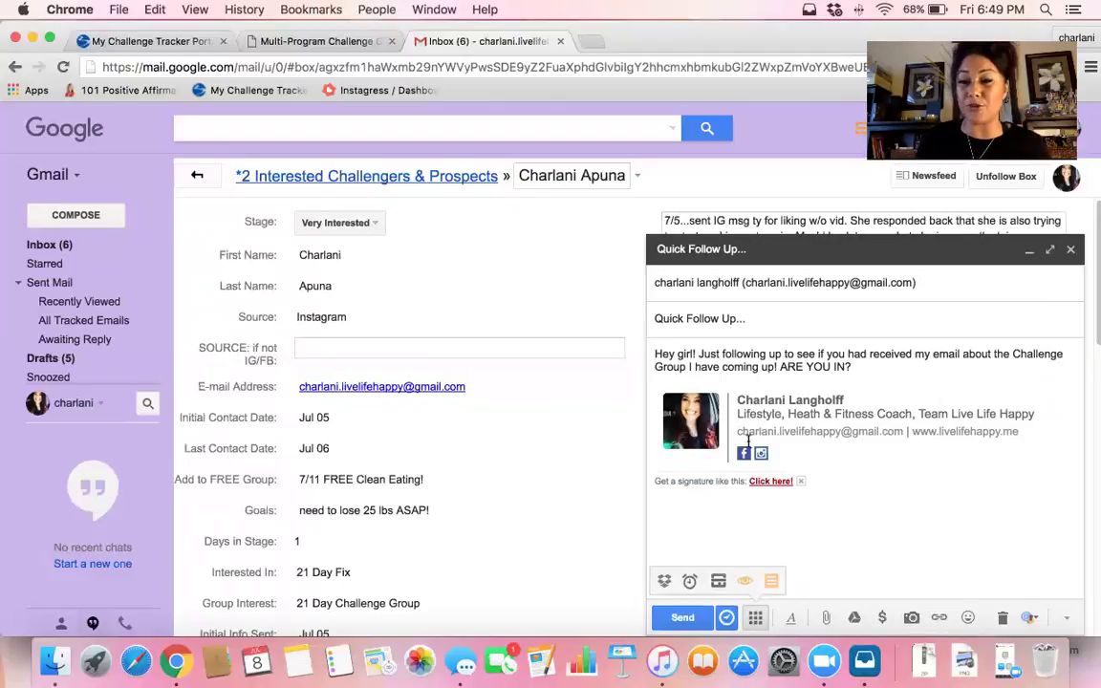
{"action": "mouse_move", "coordinate": [759, 488]}
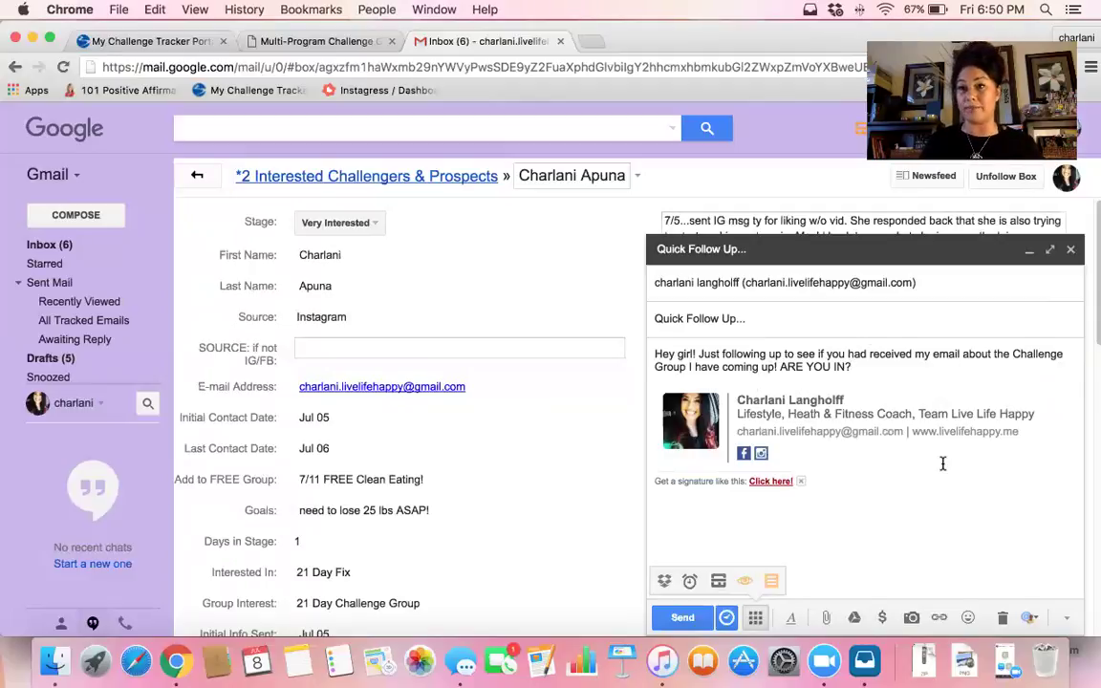
Save the message as snippet '1st follow up snippet example' with the signature removed
{"action": "left_click", "coordinate": [772, 583]}
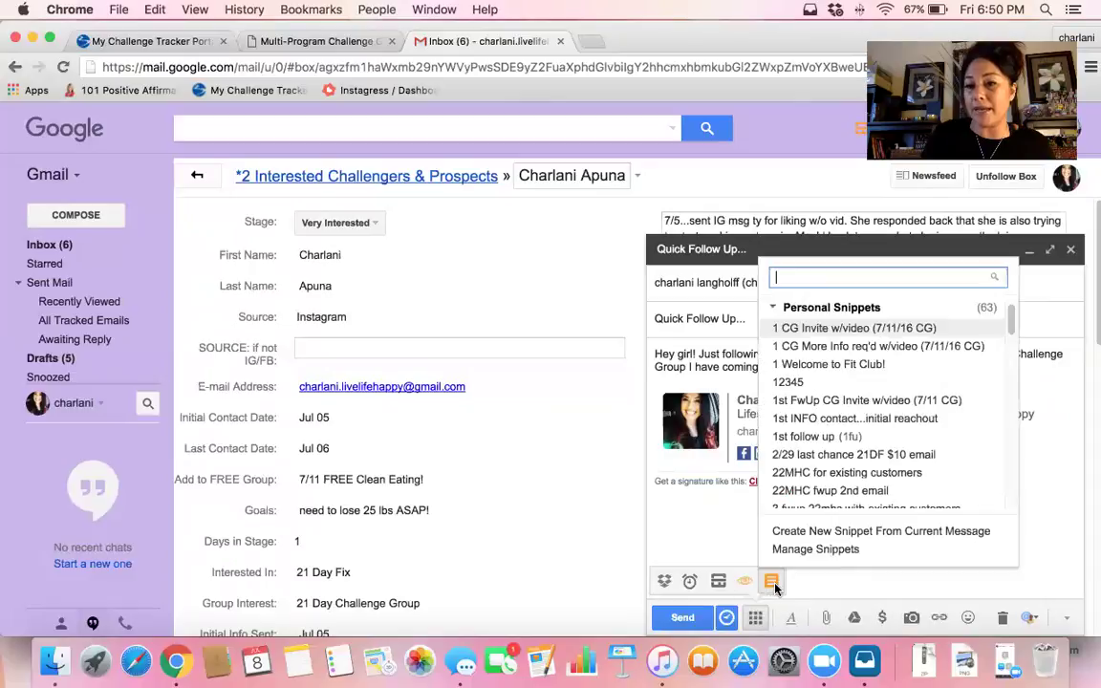
{"action": "left_click", "coordinate": [878, 537]}
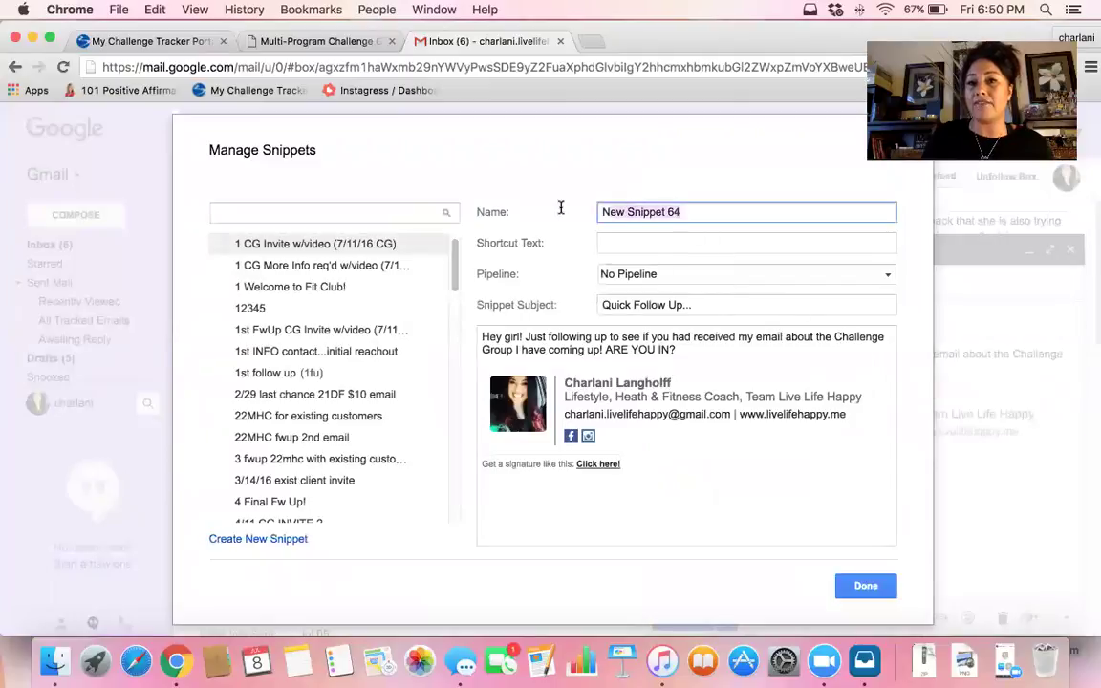
{"action": "type", "text": "1st"}
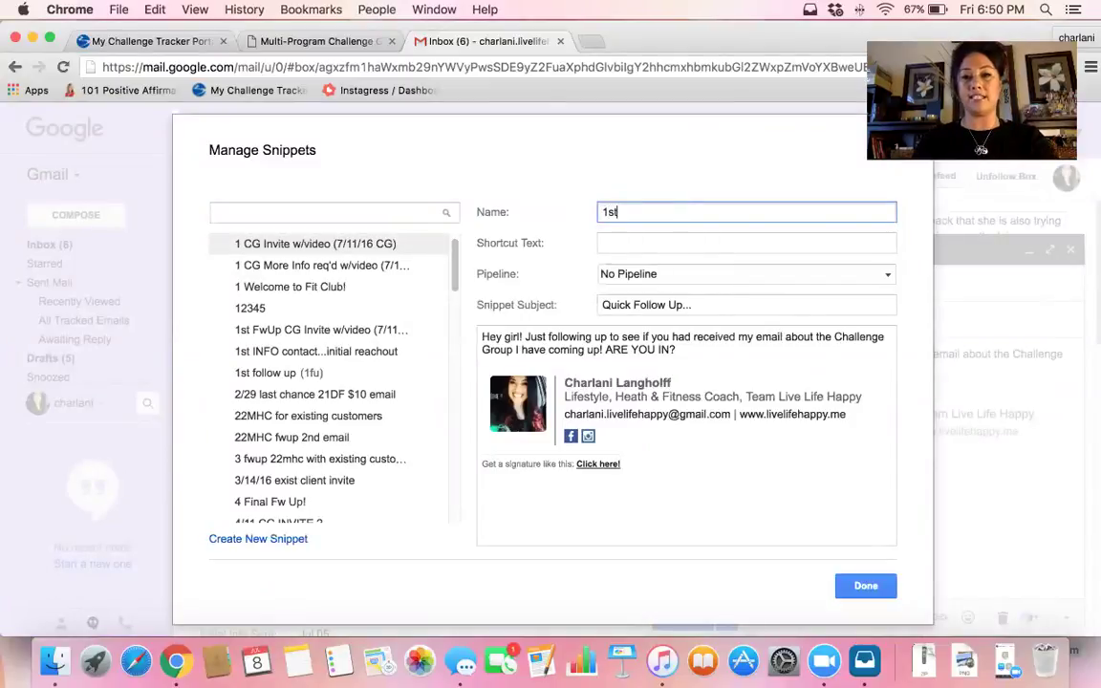
{"action": "type", "text": " followu"}
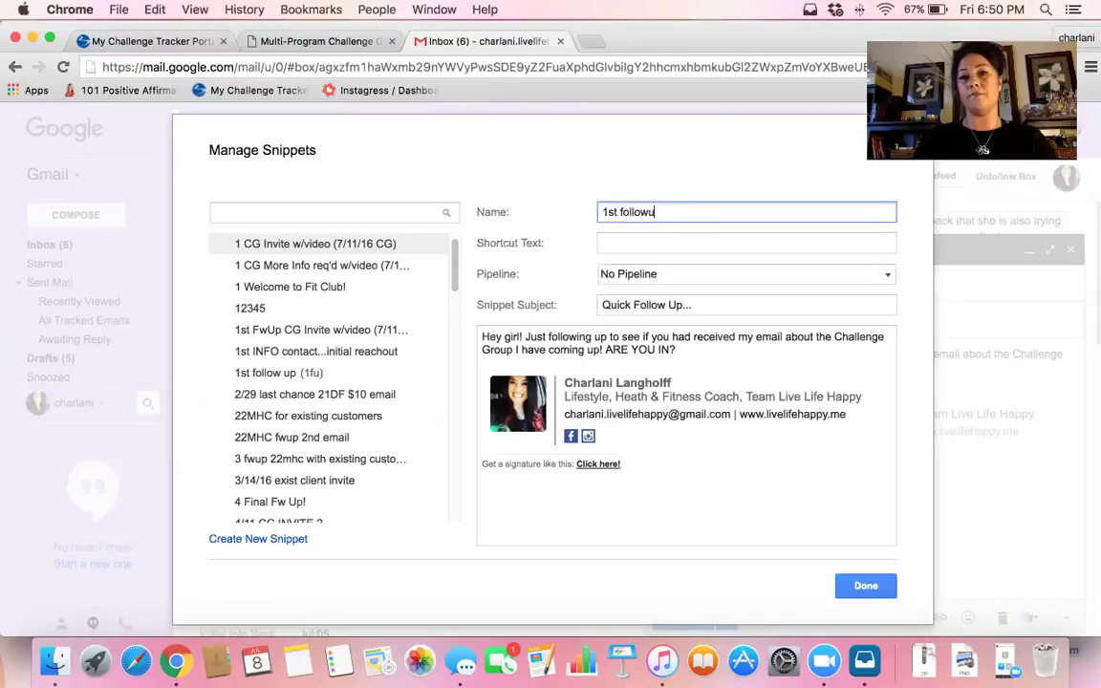
{"action": "key", "text": "BackSpace"}
{"action": "type", "text": " up snippet"}
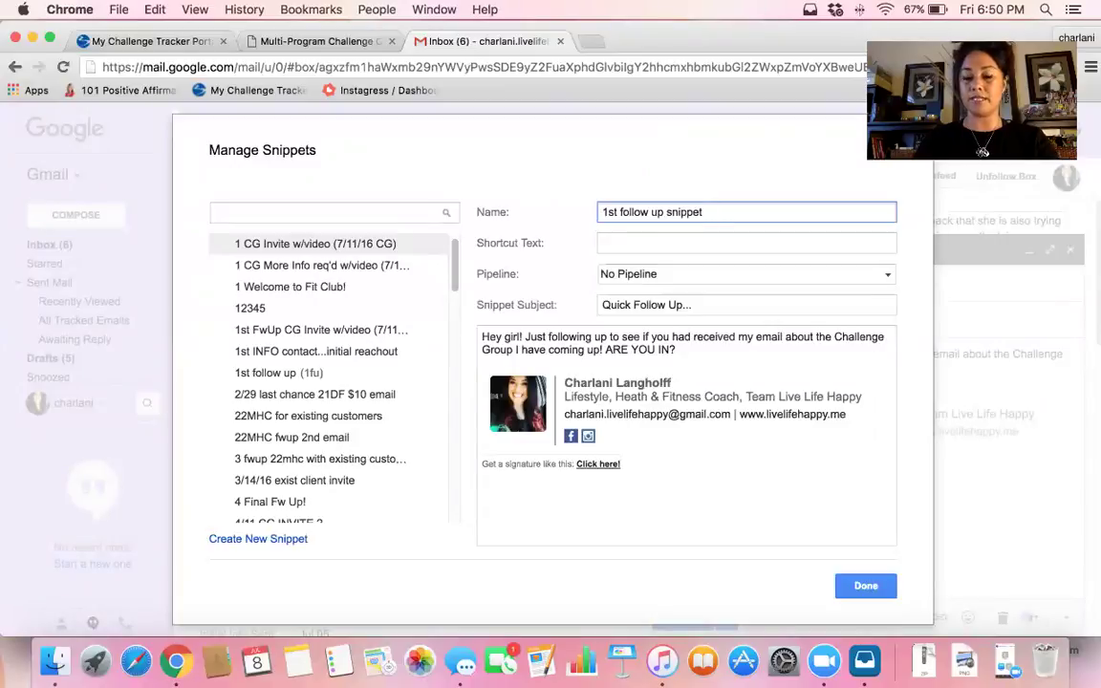
{"action": "type", "text": "example"}
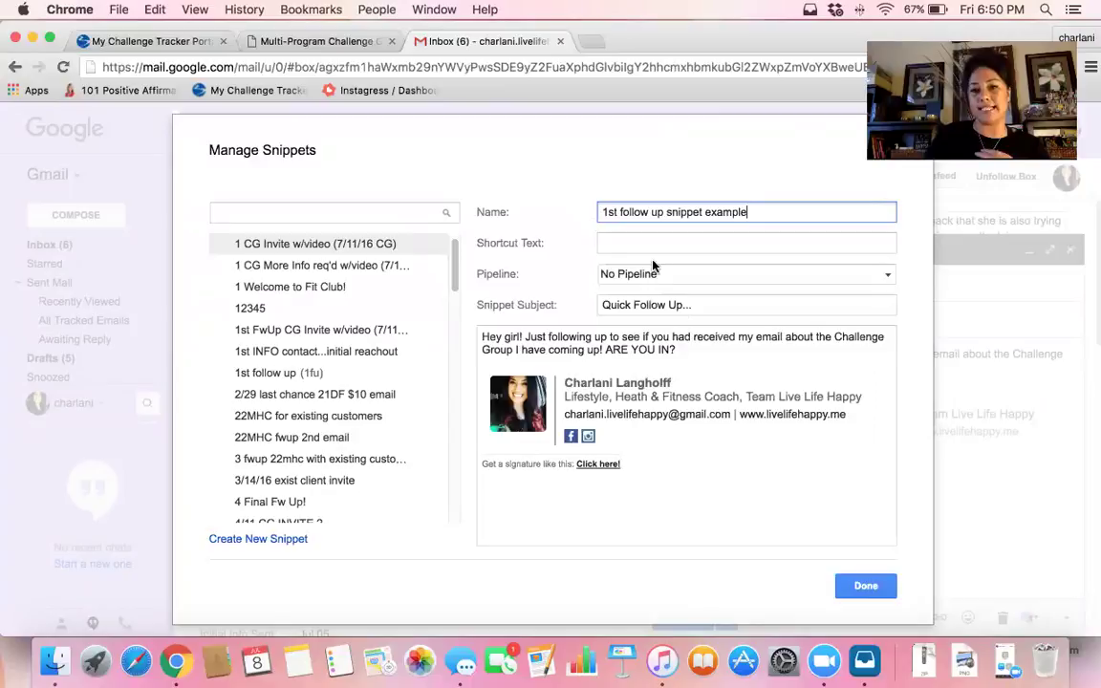
{"action": "left_click_drag", "start_coordinate": [663, 468], "coordinate": [495, 383]}
{"action": "key", "text": "BackSpace"}
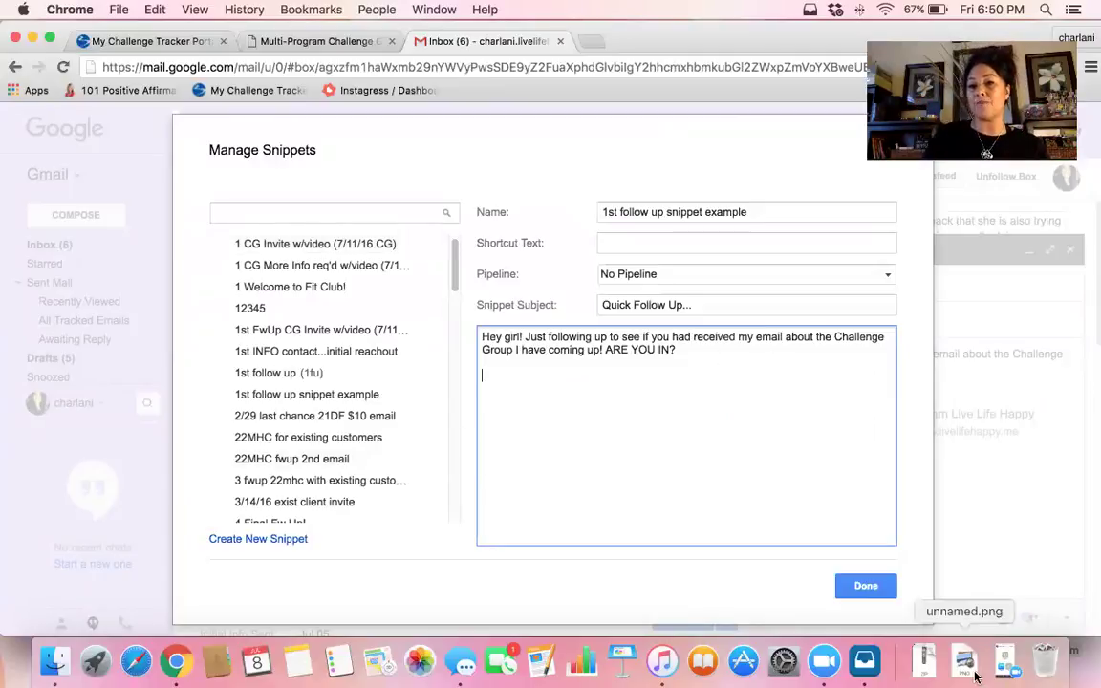
{"action": "left_click", "coordinate": [870, 591]}
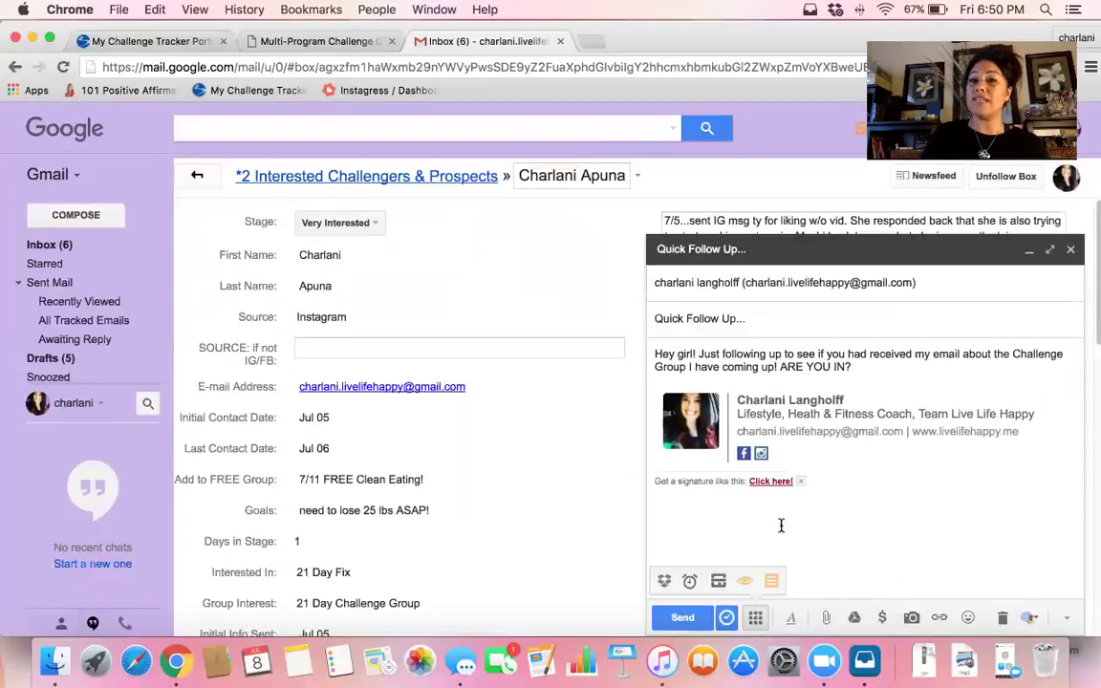
Send the follow-up, then fill a new message from the '1st follow up snippet example' snippet
{"action": "left_click", "coordinate": [684, 618]}
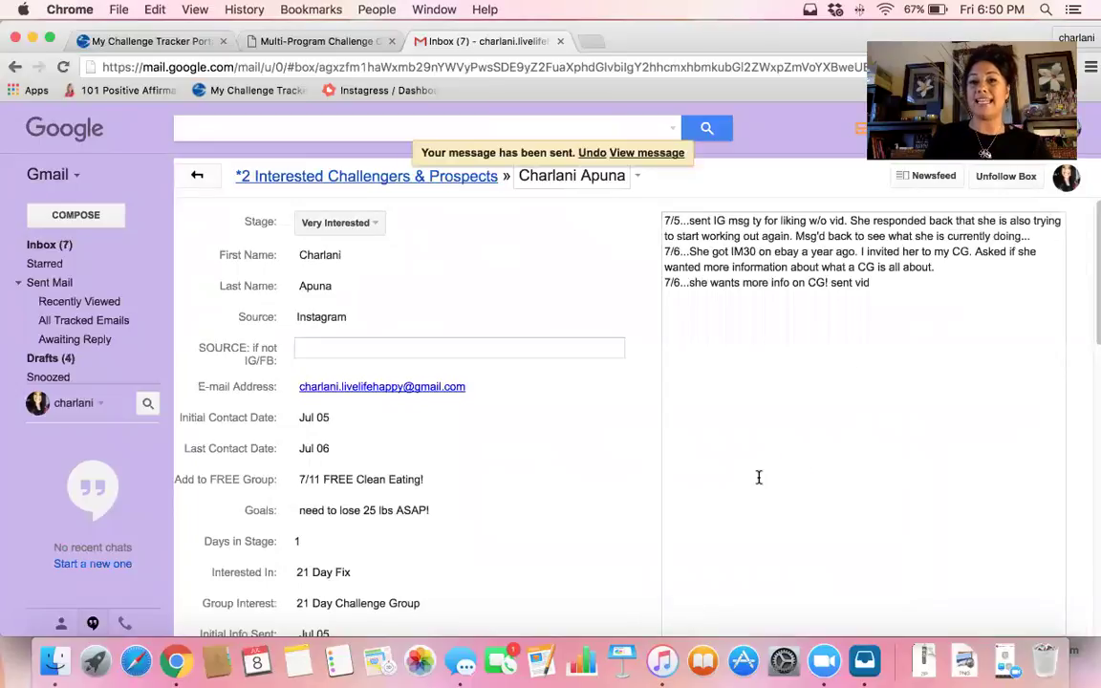
{"action": "left_click", "coordinate": [76, 216]}
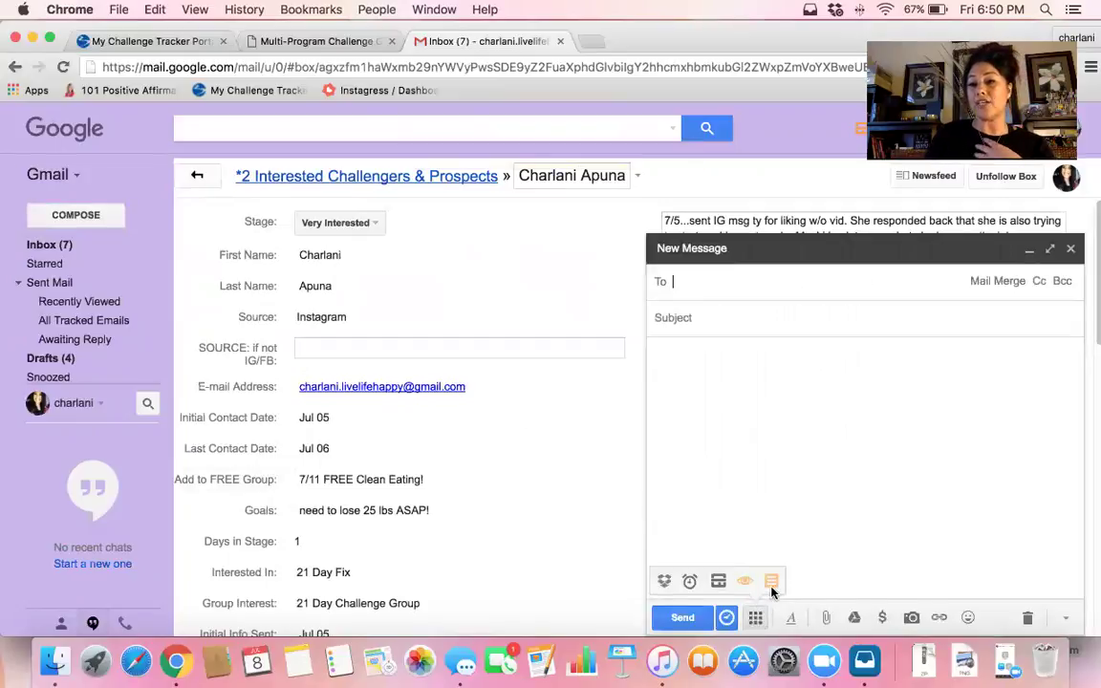
{"action": "left_click", "coordinate": [772, 585]}
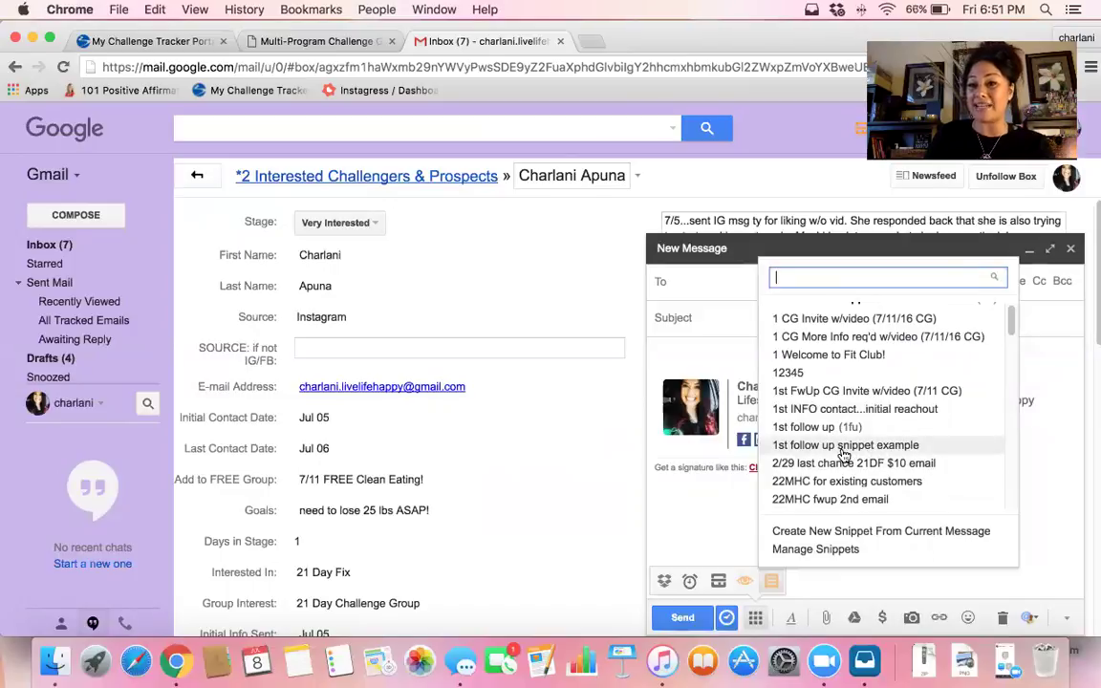
{"action": "left_click", "coordinate": [845, 449]}
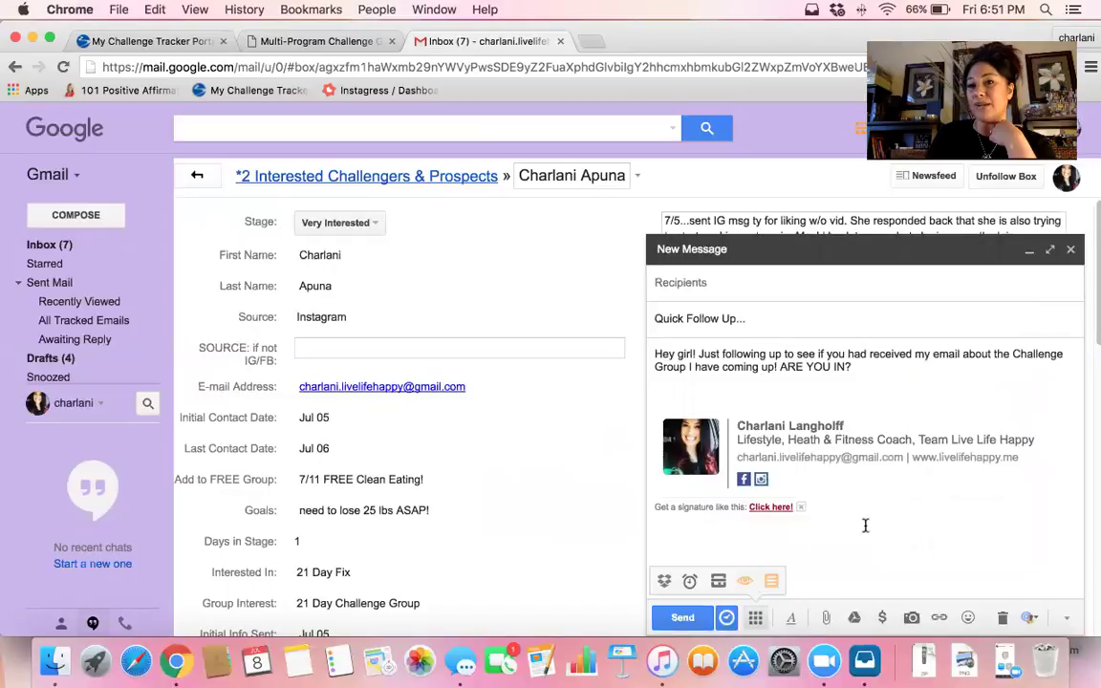
{"action": "left_click", "coordinate": [668, 272]}
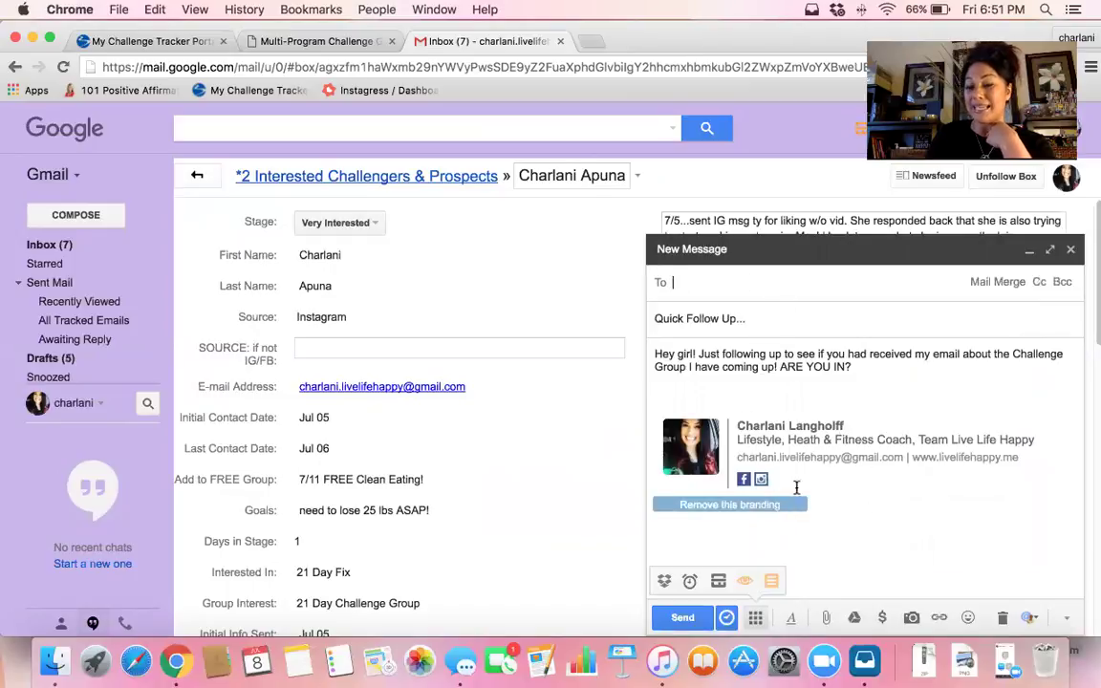
{"action": "left_click", "coordinate": [773, 581]}
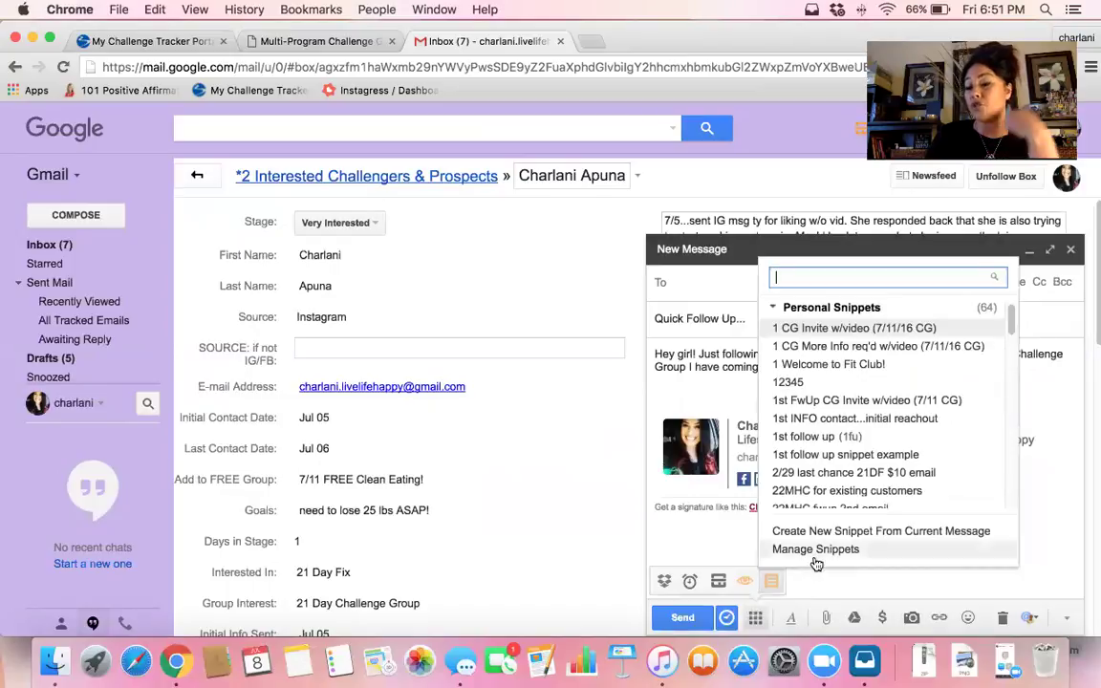
{"action": "left_click", "coordinate": [816, 551]}
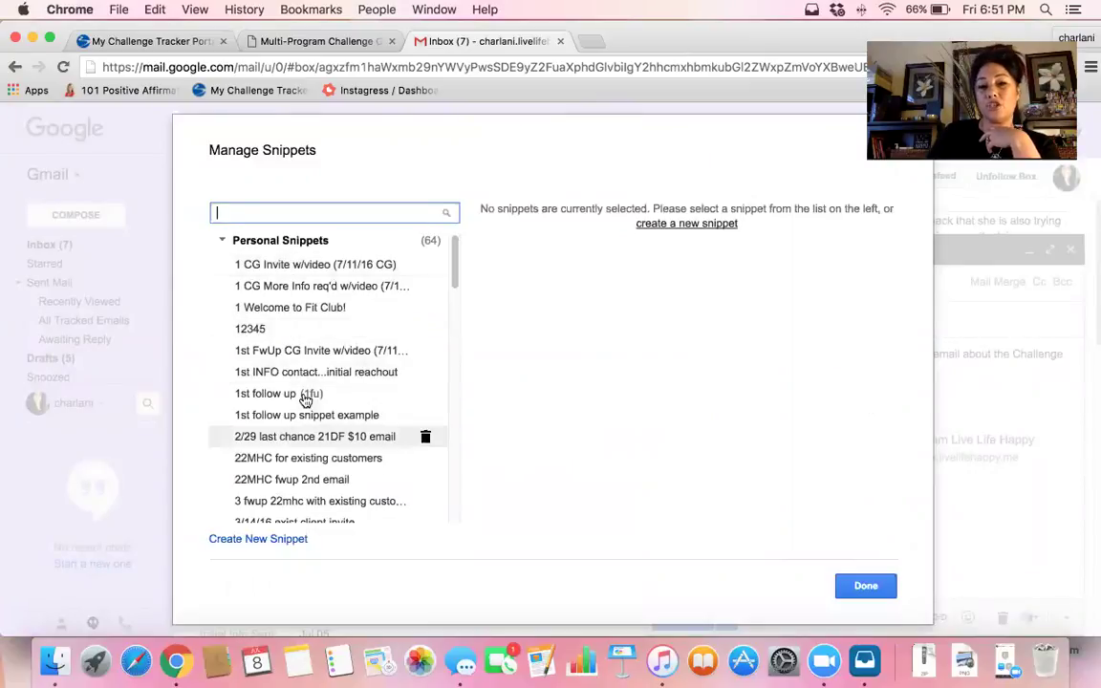
{"action": "scroll", "coordinate": [440, 419], "scroll_direction": "down", "scroll_amount": 10}
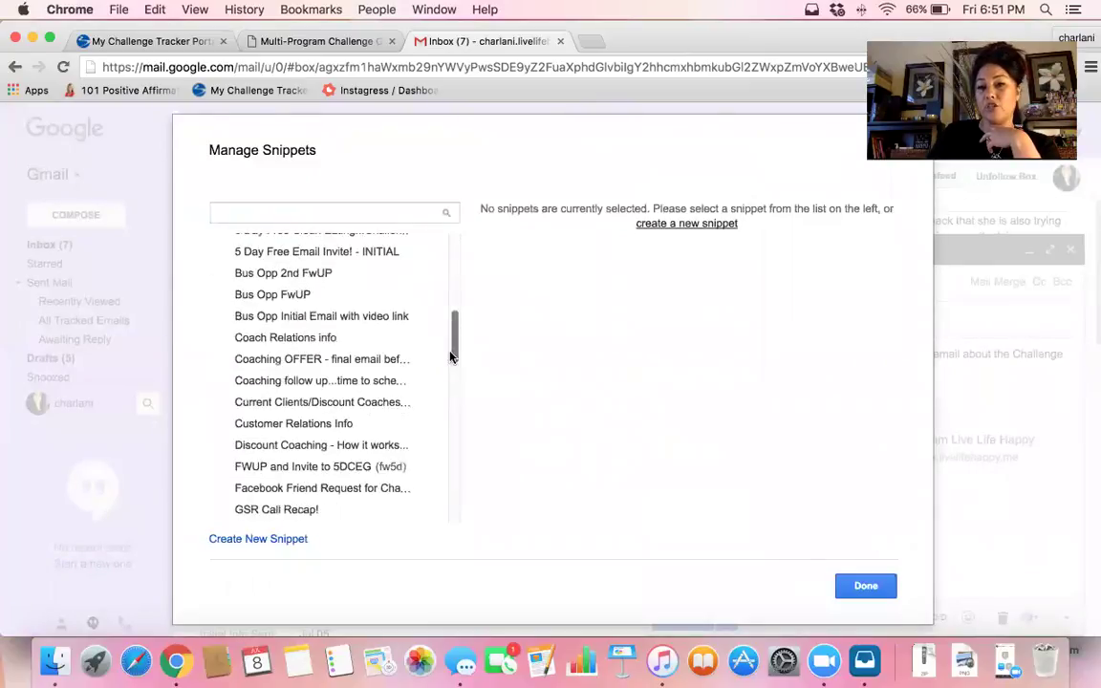
{"action": "scroll", "coordinate": [440, 419], "scroll_direction": "down", "scroll_amount": 15}
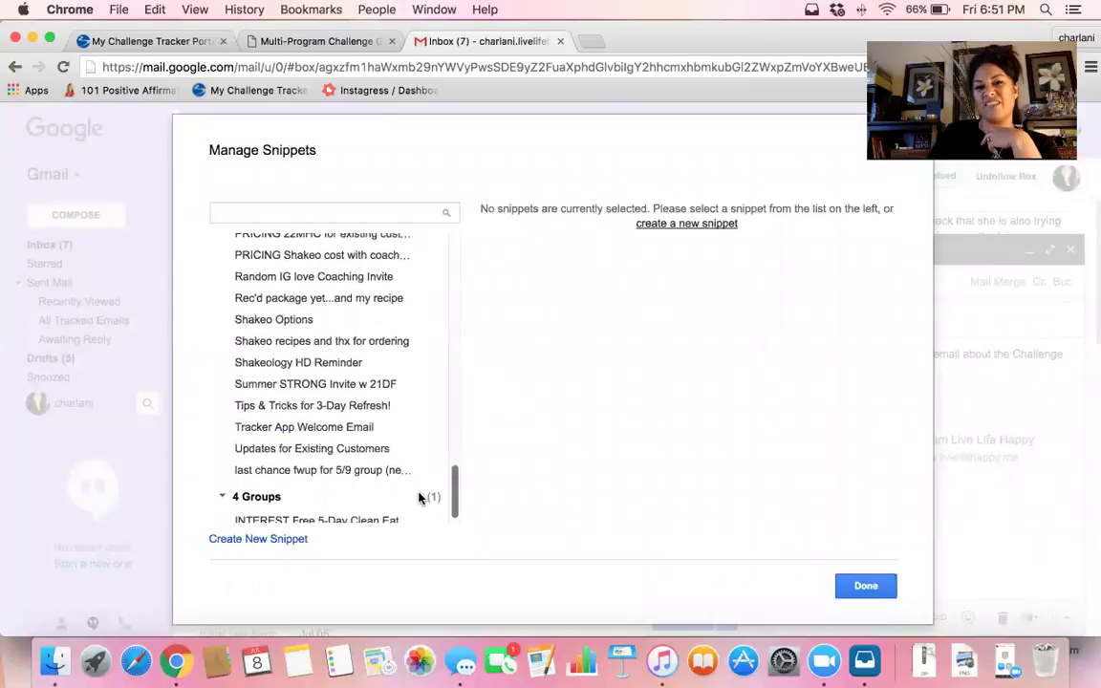
{"action": "scroll", "coordinate": [426, 497], "scroll_direction": "up", "scroll_amount": 6}
{"action": "scroll", "coordinate": [417, 460], "scroll_direction": "up", "scroll_amount": 15}
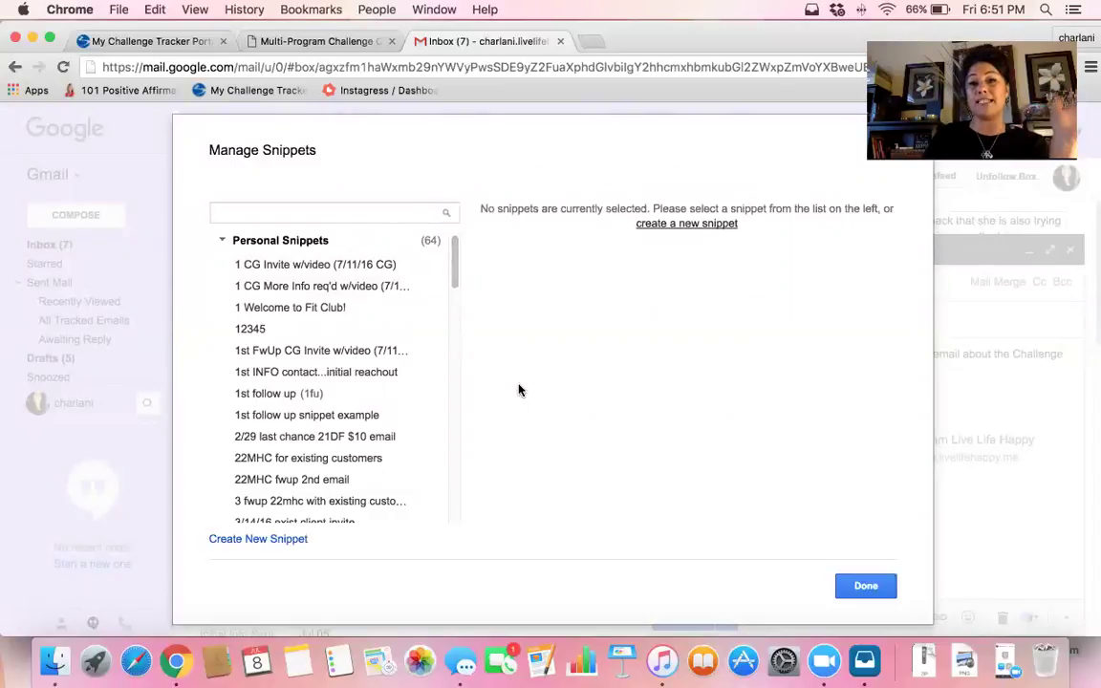
{"action": "left_click", "coordinate": [864, 588]}
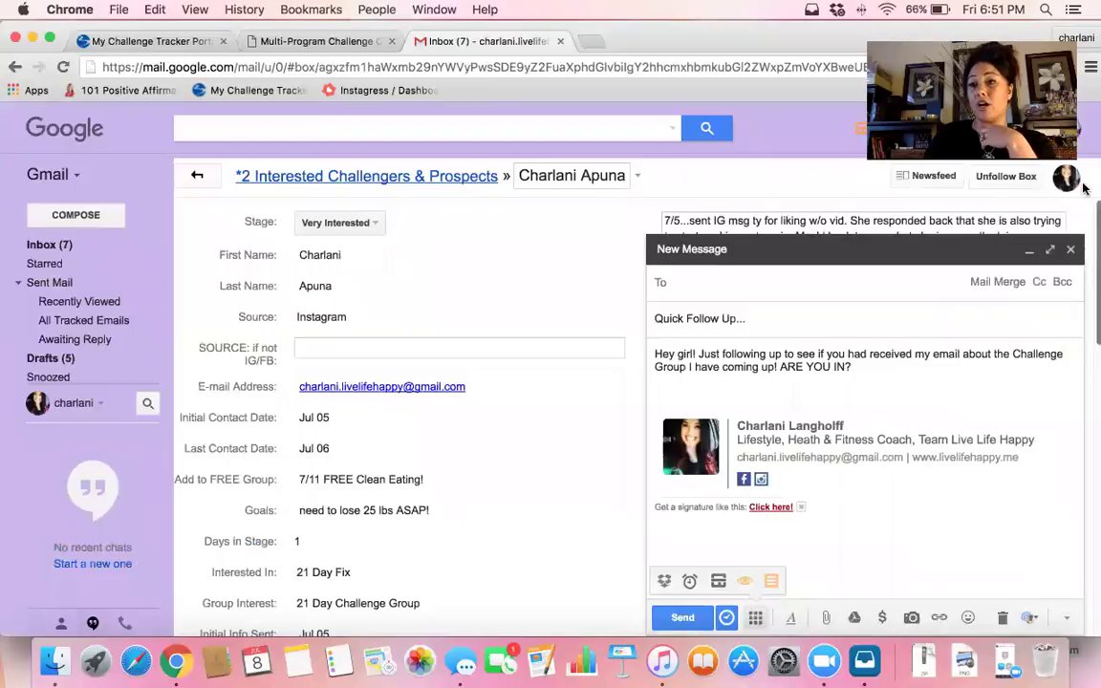
Close the follow-up draft and bring the contact box's empty Contents section into view
{"action": "left_click", "coordinate": [1071, 249]}
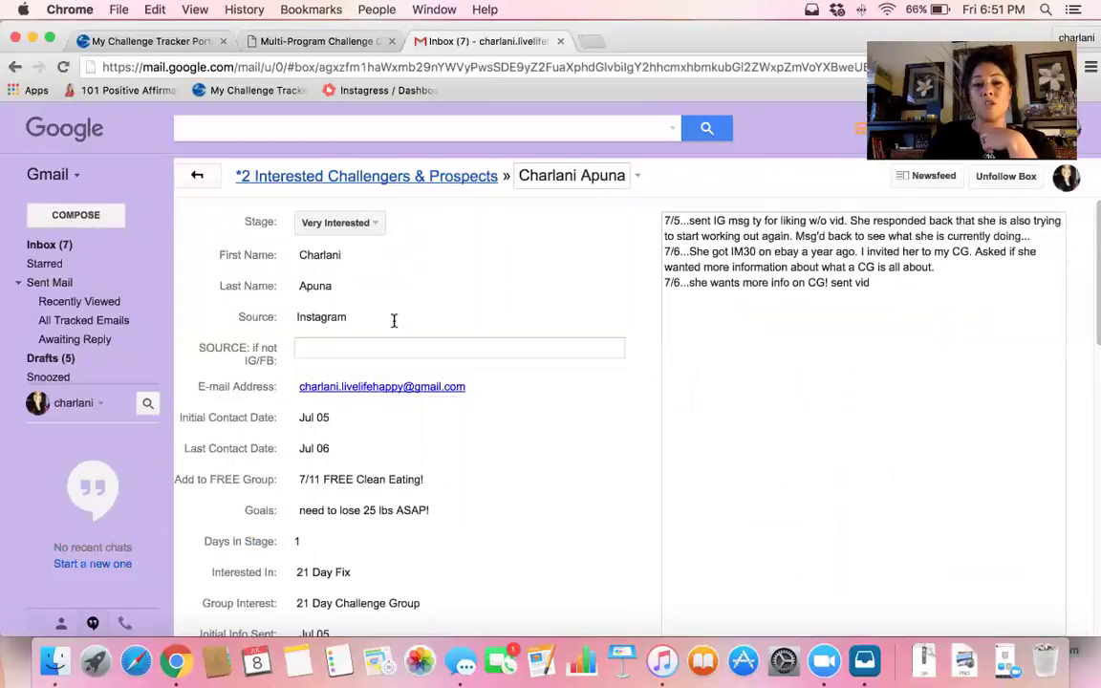
{"action": "scroll", "coordinate": [387, 322], "scroll_direction": "down", "scroll_amount": 10}
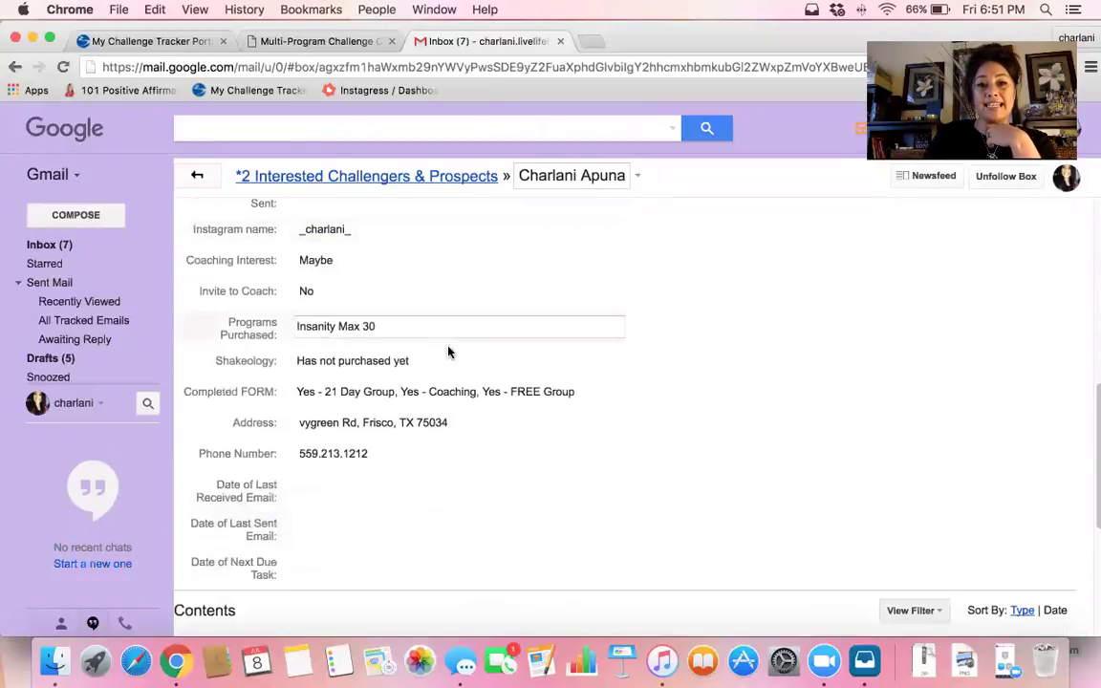
{"action": "scroll", "coordinate": [450, 353], "scroll_direction": "down", "scroll_amount": 2}
{"action": "scroll", "coordinate": [450, 353], "scroll_direction": "up", "scroll_amount": 10}
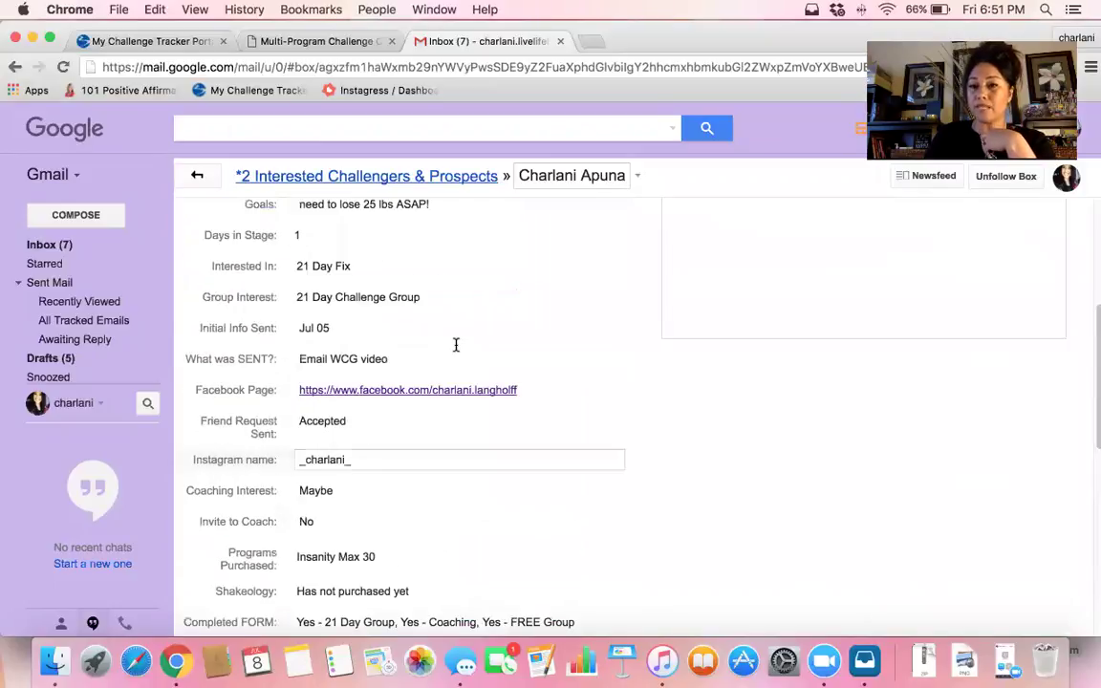
{"action": "scroll", "coordinate": [457, 351], "scroll_direction": "up", "scroll_amount": 3}
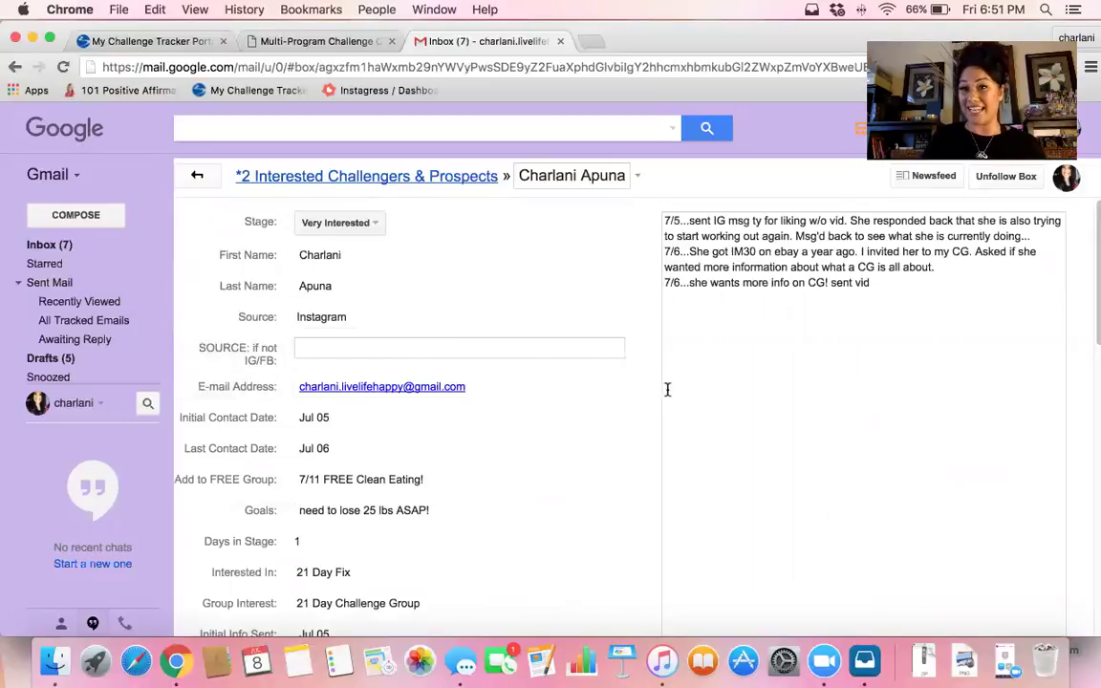
{"action": "scroll", "coordinate": [563, 387], "scroll_direction": "down", "scroll_amount": 5}
{"action": "scroll", "coordinate": [562, 389], "scroll_direction": "down", "scroll_amount": 10}
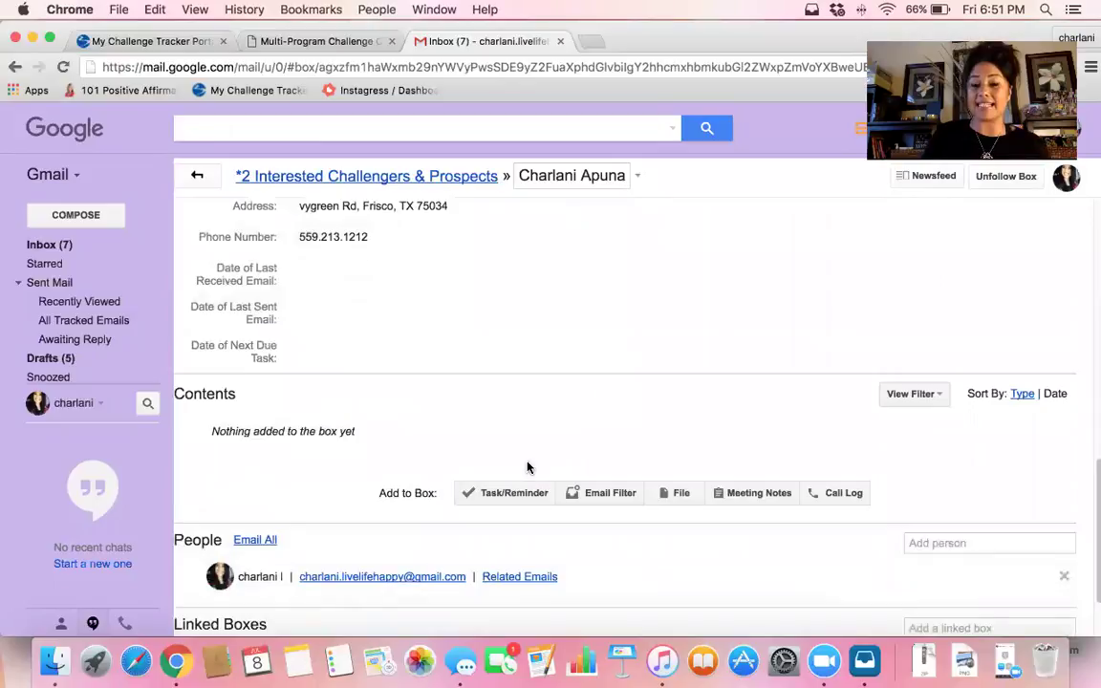
Create a 'Follow up' task on the contact's box due 07/11/16 at 8am
{"action": "left_click", "coordinate": [510, 495]}
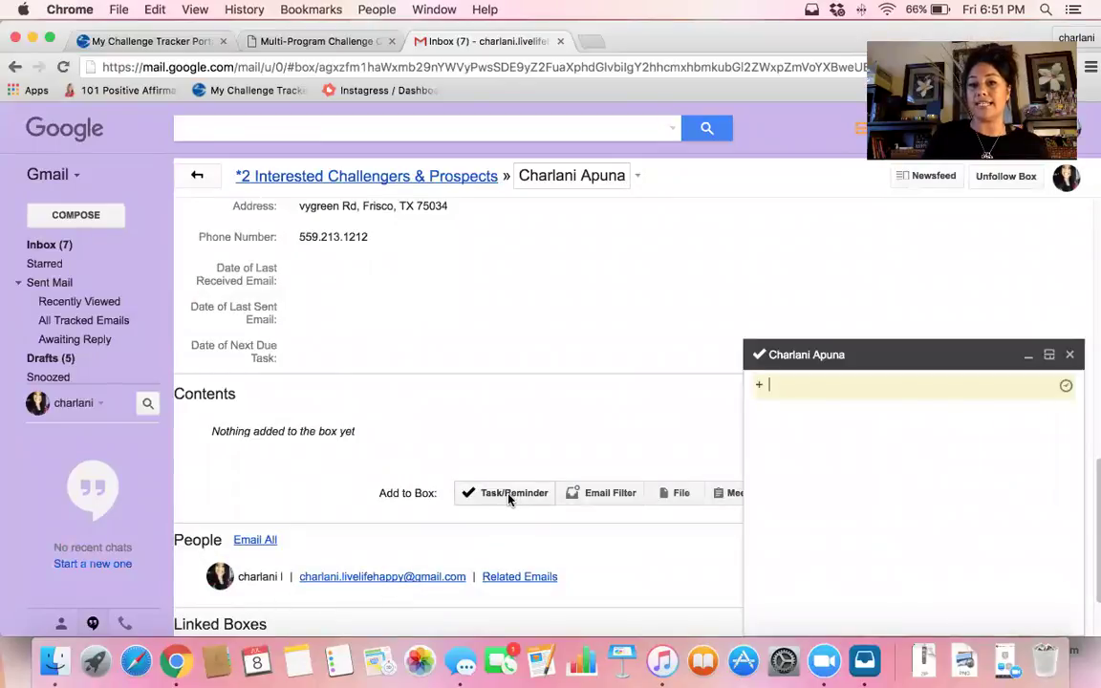
{"action": "left_click", "coordinate": [1066, 385]}
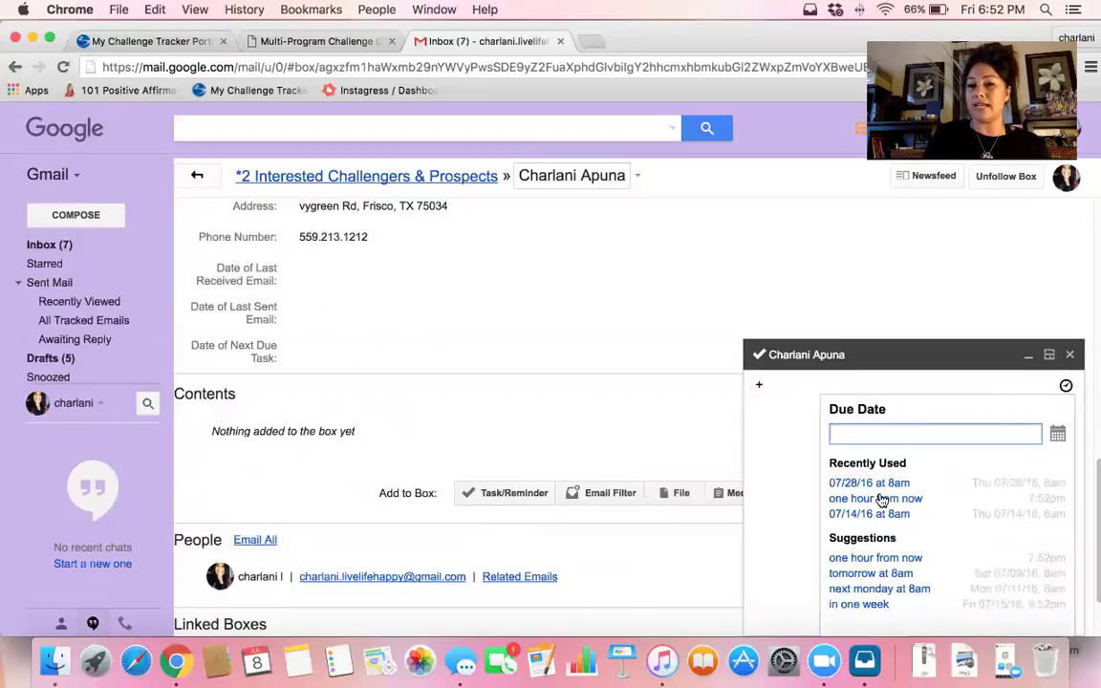
{"action": "left_click", "coordinate": [1058, 435]}
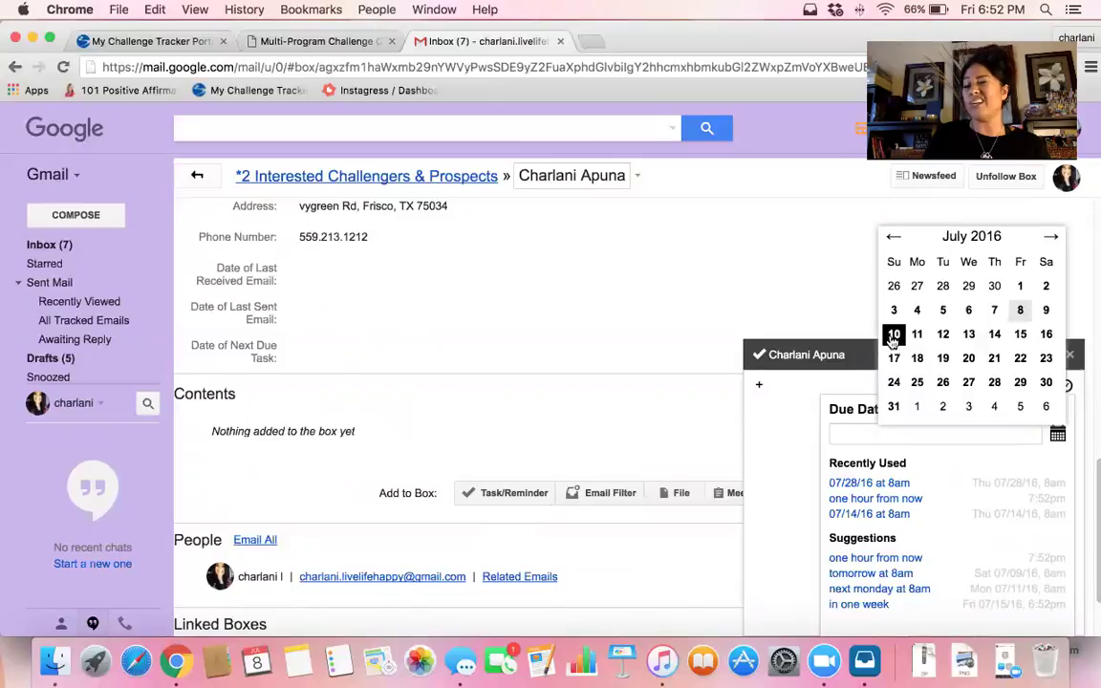
{"action": "left_click", "coordinate": [894, 335]}
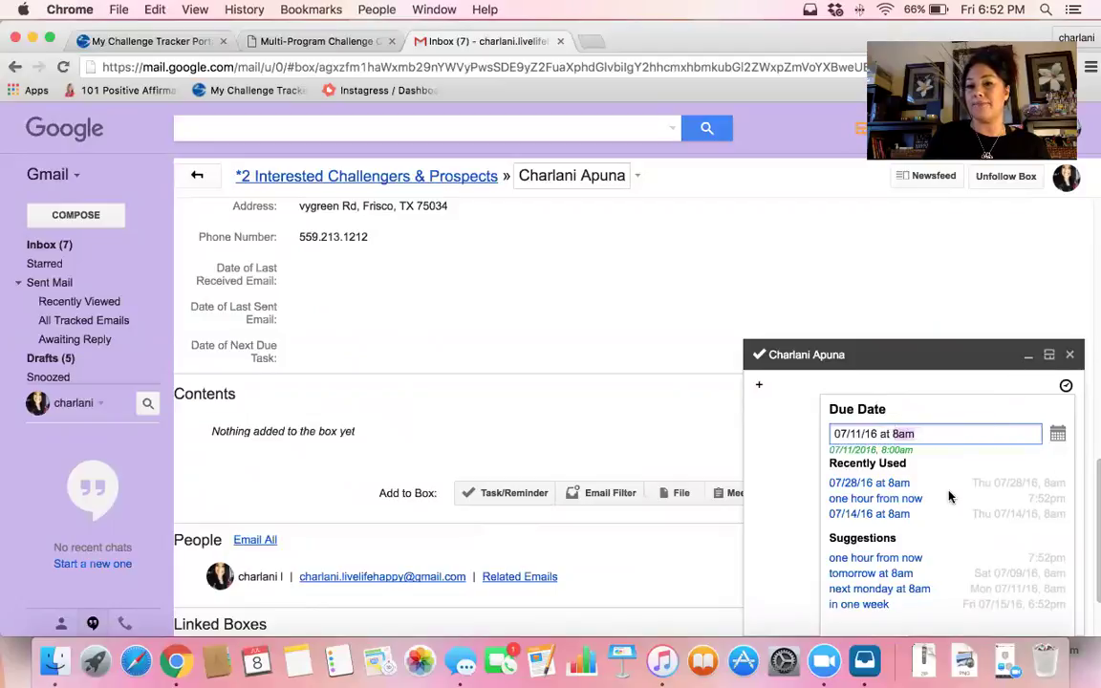
{"action": "key", "text": "Return"}
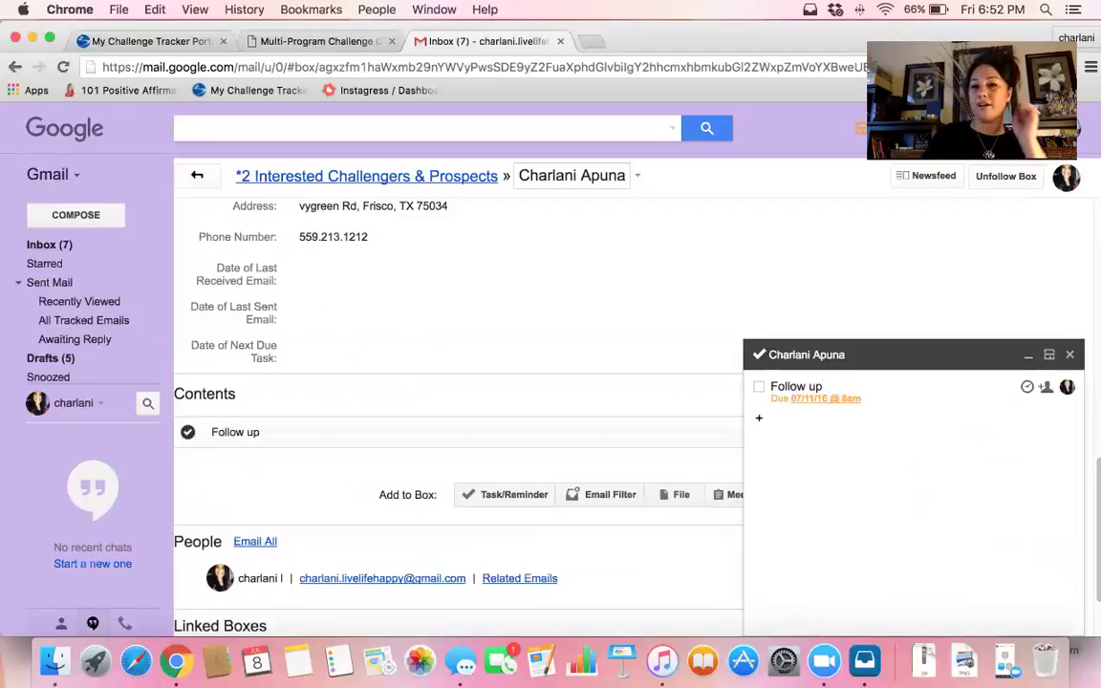
Close the task panel, confirm the task is due in 3 days, and return to the inbox
{"action": "left_click", "coordinate": [1070, 355]}
{"action": "scroll", "coordinate": [504, 533], "scroll_direction": "down", "scroll_amount": 3}
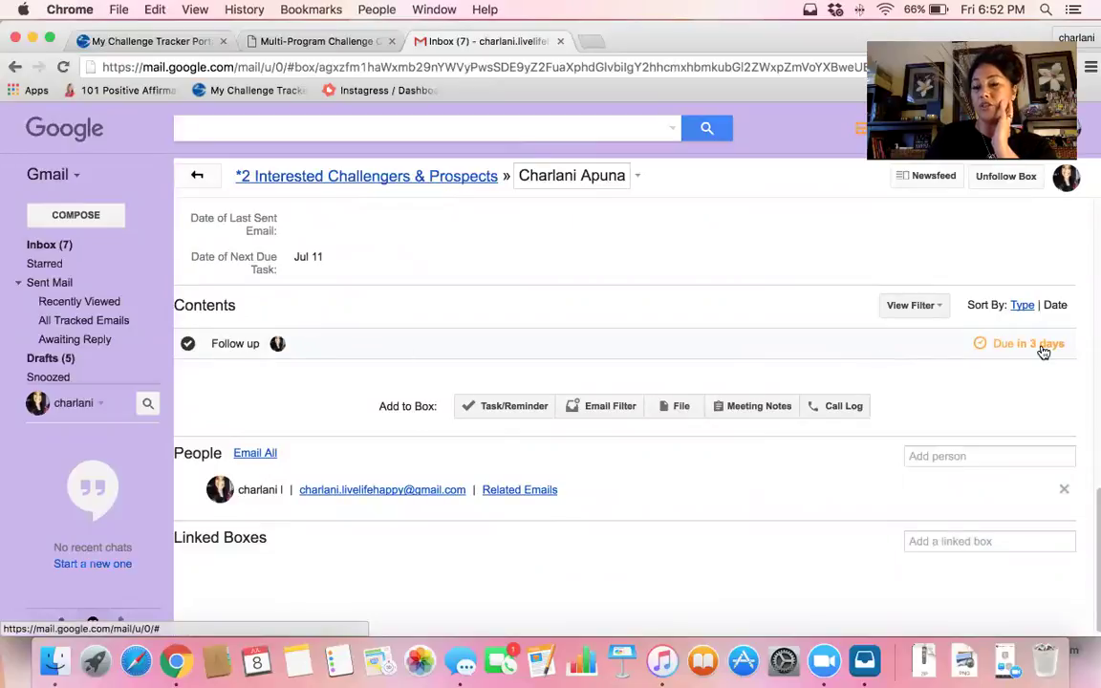
{"action": "mouse_move", "coordinate": [1032, 357]}
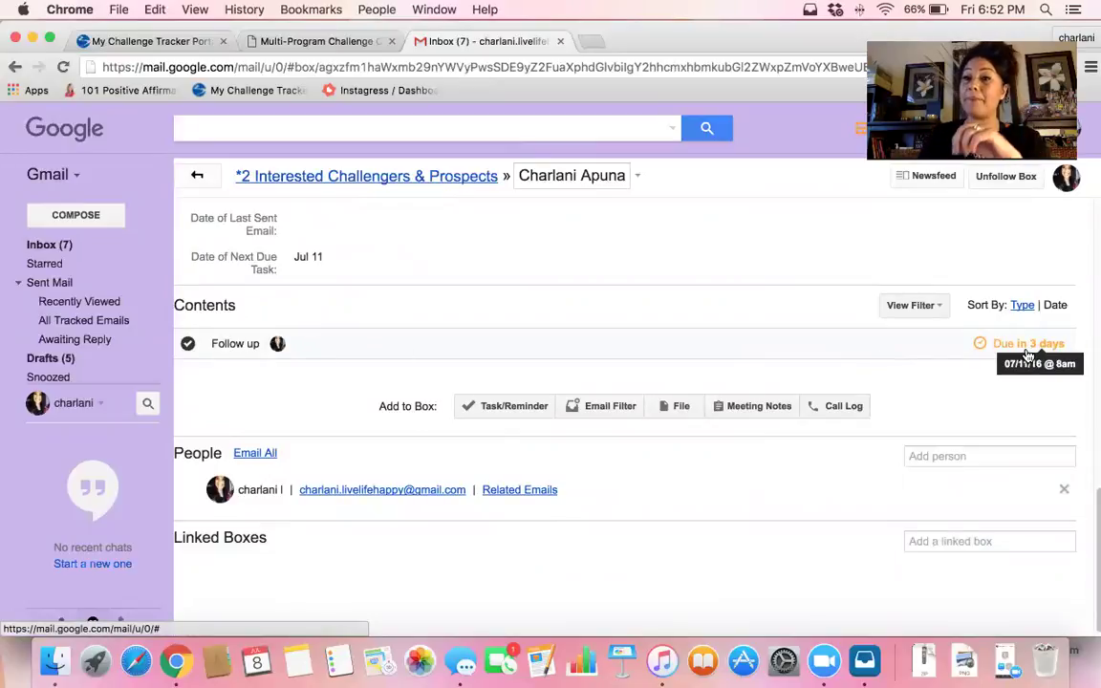
{"action": "left_click", "coordinate": [84, 247]}
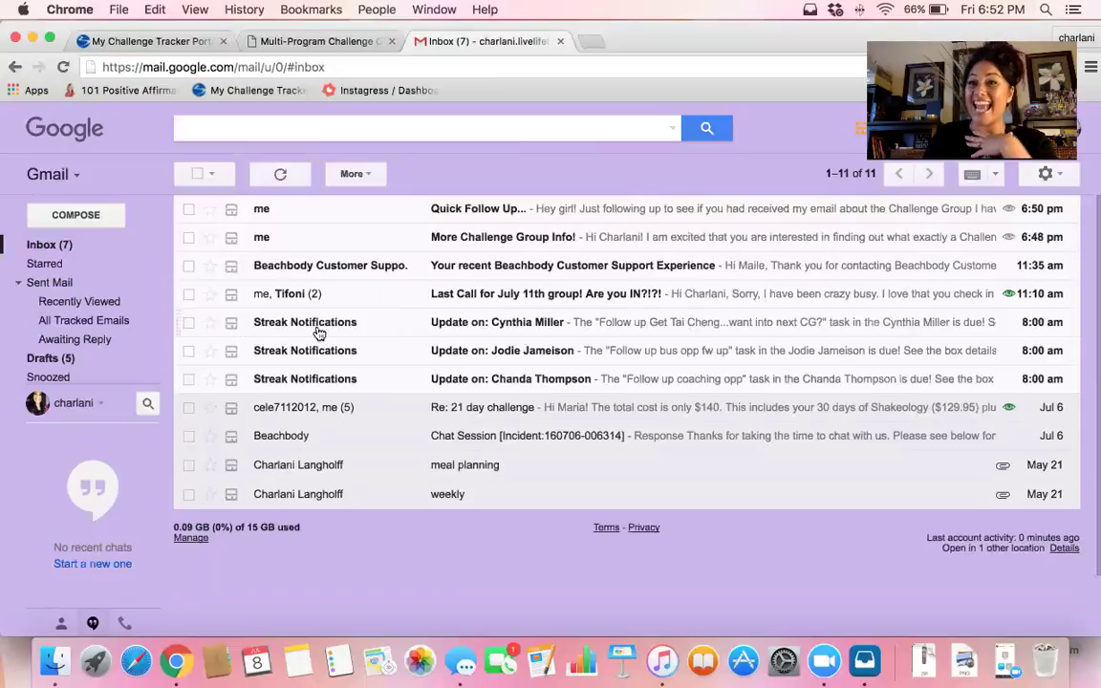
{"action": "mouse_move", "coordinate": [318, 331]}
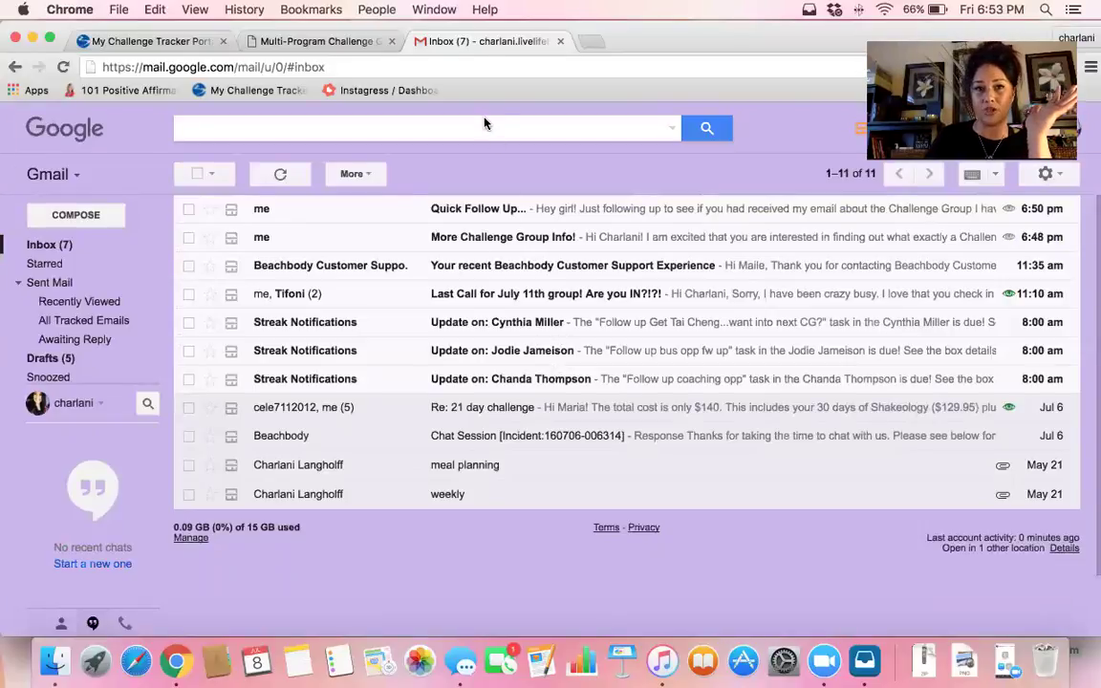
View the *2 Interested Challengers & Prospects pipeline, scrolling its Very Interested box across to the 21 Day Fix, 21 Day Challenge Group and Email WCG video columns
{"action": "mouse_move", "coordinate": [67, 330]}
{"action": "left_click", "coordinate": [86, 436]}
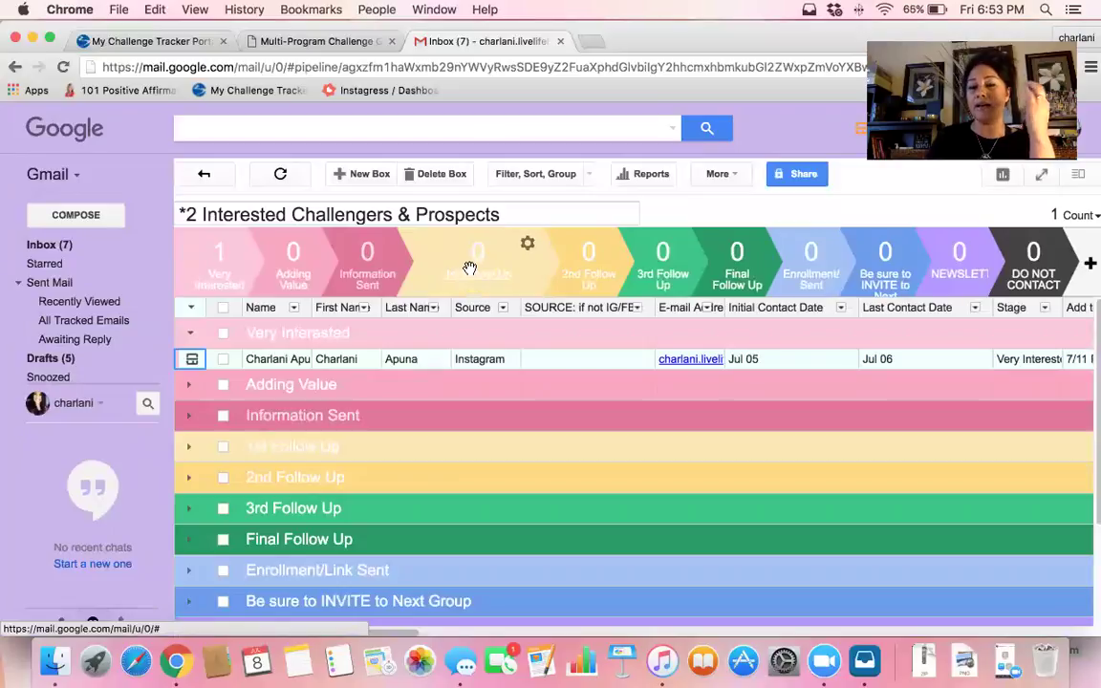
{"action": "left_click_drag", "start_coordinate": [474, 266], "coordinate": [577, 269]}
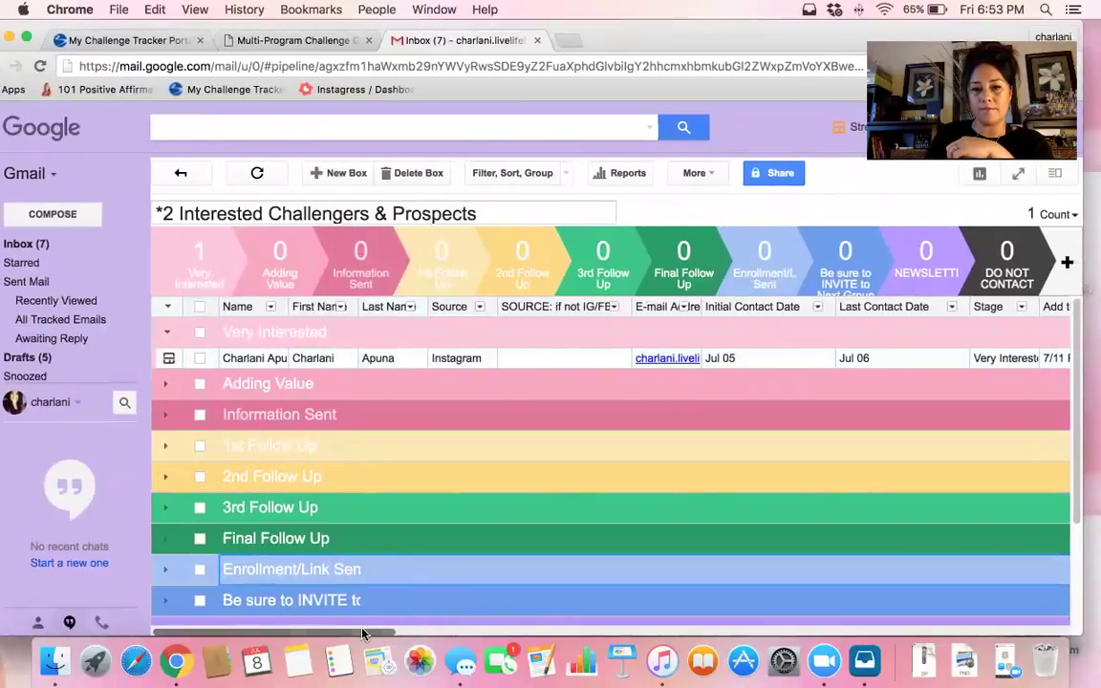
{"action": "scroll", "coordinate": [382, 633], "scroll_direction": "right", "scroll_amount": 1}
{"action": "left_click_drag", "start_coordinate": [382, 634], "coordinate": [581, 631]}
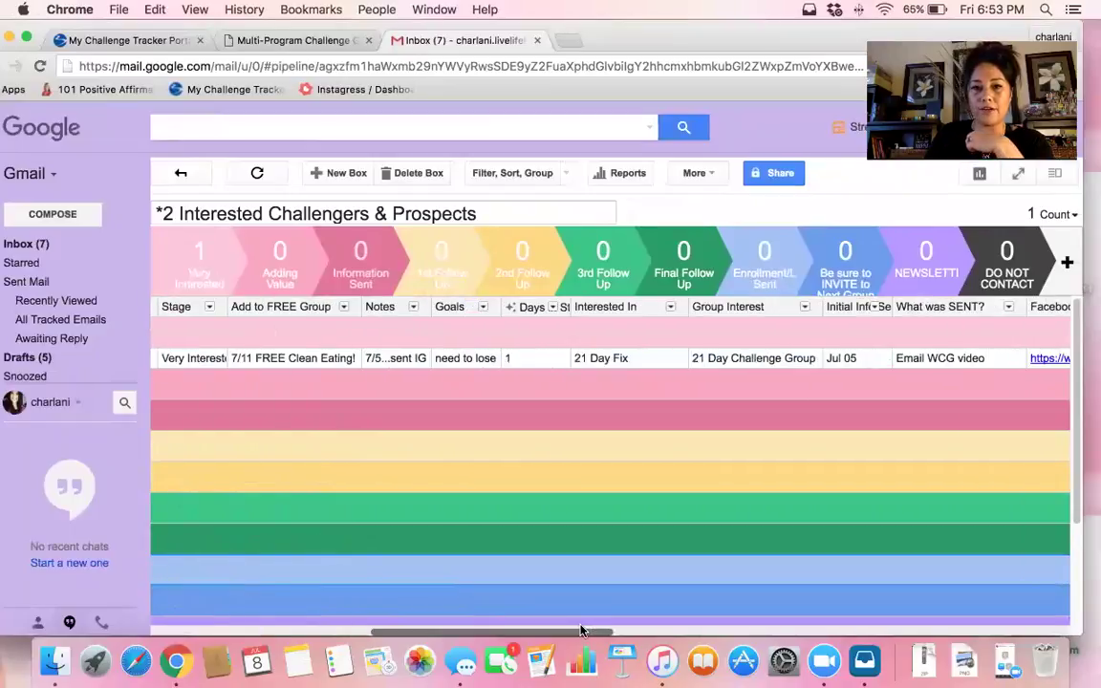